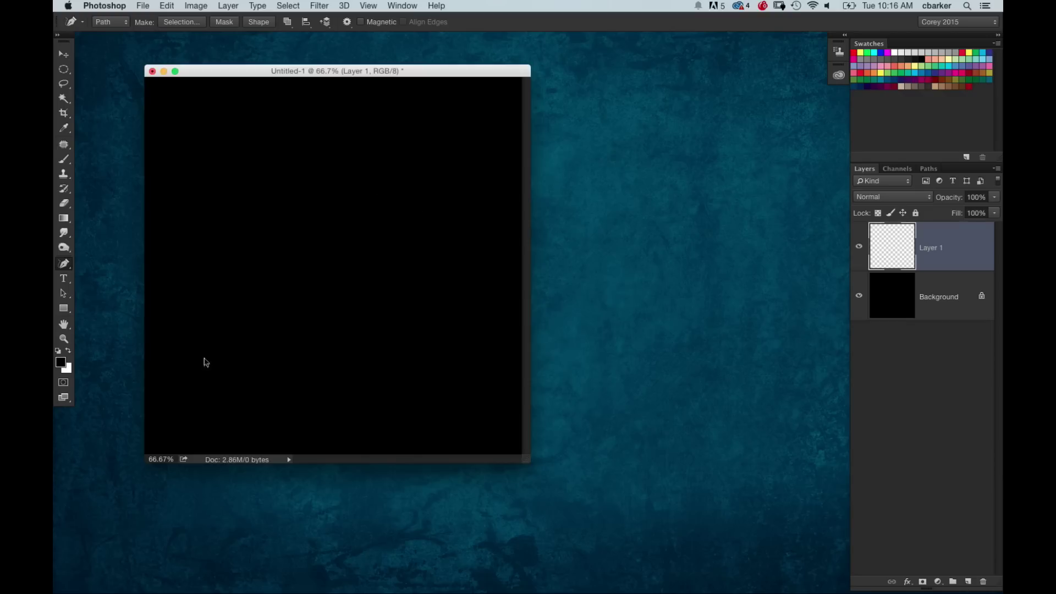
{"action": "mouse_move", "coordinate": [188, 273]}
{"action": "left_mouse_down"}
{"action": "mouse_move", "coordinate": [309, 434]}
{"action": "mouse_move", "coordinate": [357, 436]}
{"action": "mouse_move", "coordinate": [313, 426]}
{"action": "mouse_move", "coordinate": [256, 389]}
{"action": "mouse_move", "coordinate": [221, 346]}
{"action": "mouse_move", "coordinate": [208, 290]}
{"action": "mouse_move", "coordinate": [224, 234]}
{"action": "mouse_move", "coordinate": [197, 328]}
{"action": "mouse_move", "coordinate": [267, 405]}
{"action": "mouse_move", "coordinate": [332, 428]}
{"action": "mouse_move", "coordinate": [351, 420]}
{"action": "mouse_move", "coordinate": [242, 336]}
{"action": "mouse_move", "coordinate": [217, 237]}
{"action": "mouse_move", "coordinate": [196, 249]}
{"action": "left_mouse_up"}
{"action": "key", "text": "Delete"}
{"action": "key", "text": "Delete"}
Draw five freehand outer petal outlines of a rose as closed paths around the left, upper and lower parts of the canvas
{"action": "mouse_move", "coordinate": [197, 210]}
{"action": "left_mouse_down"}
{"action": "mouse_move", "coordinate": [295, 420]}
{"action": "mouse_move", "coordinate": [330, 429]}
{"action": "mouse_move", "coordinate": [238, 337]}
{"action": "mouse_move", "coordinate": [217, 236]}
{"action": "mouse_move", "coordinate": [199, 209]}
{"action": "left_mouse_up"}
{"action": "mouse_move", "coordinate": [336, 108]}
{"action": "left_mouse_down"}
{"action": "mouse_move", "coordinate": [511, 164]}
{"action": "mouse_move", "coordinate": [499, 273]}
{"action": "mouse_move", "coordinate": [458, 318]}
{"action": "mouse_move", "coordinate": [494, 231]}
{"action": "mouse_move", "coordinate": [491, 178]}
{"action": "mouse_move", "coordinate": [433, 137]}
{"action": "mouse_move", "coordinate": [308, 109]}
{"action": "left_mouse_up"}
{"action": "mouse_move", "coordinate": [237, 116]}
{"action": "left_mouse_down"}
{"action": "mouse_move", "coordinate": [221, 207]}
{"action": "mouse_move", "coordinate": [243, 264]}
{"action": "mouse_move", "coordinate": [237, 159]}
{"action": "mouse_move", "coordinate": [249, 121]}
{"action": "mouse_move", "coordinate": [239, 116]}
{"action": "left_mouse_up"}
{"action": "mouse_move", "coordinate": [317, 127]}
{"action": "left_mouse_down"}
{"action": "mouse_move", "coordinate": [473, 233]}
{"action": "mouse_move", "coordinate": [437, 304]}
{"action": "mouse_move", "coordinate": [452, 237]}
{"action": "mouse_move", "coordinate": [315, 143]}
{"action": "mouse_move", "coordinate": [317, 130]}
{"action": "left_mouse_up"}
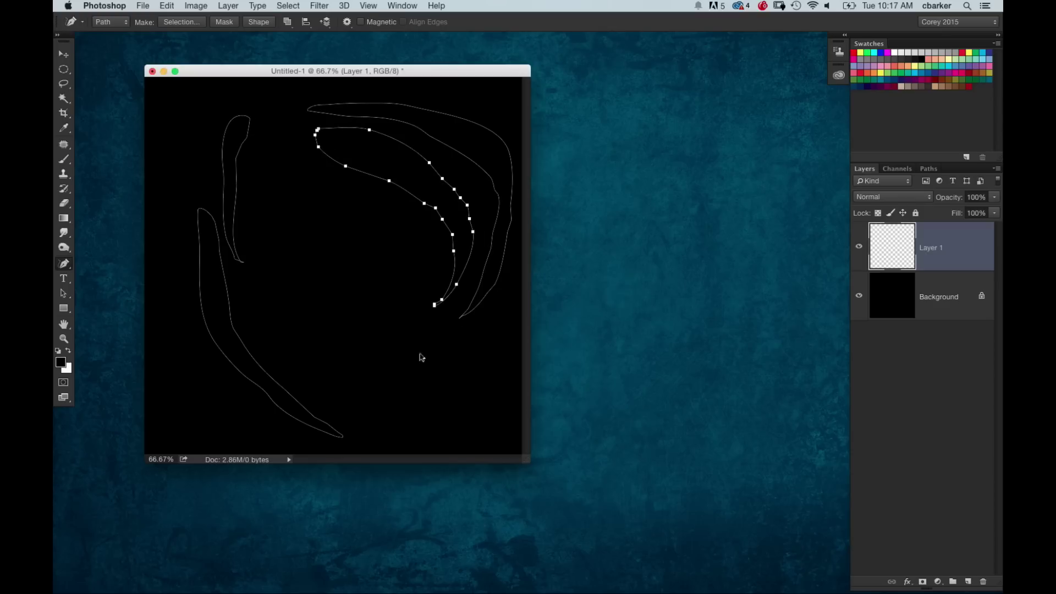
{"action": "mouse_move", "coordinate": [464, 338]}
{"action": "left_mouse_down"}
{"action": "mouse_move", "coordinate": [275, 315]}
{"action": "mouse_move", "coordinate": [288, 354]}
{"action": "mouse_move", "coordinate": [376, 415]}
{"action": "mouse_move", "coordinate": [463, 367]}
{"action": "mouse_move", "coordinate": [463, 338]}
{"action": "left_mouse_up"}
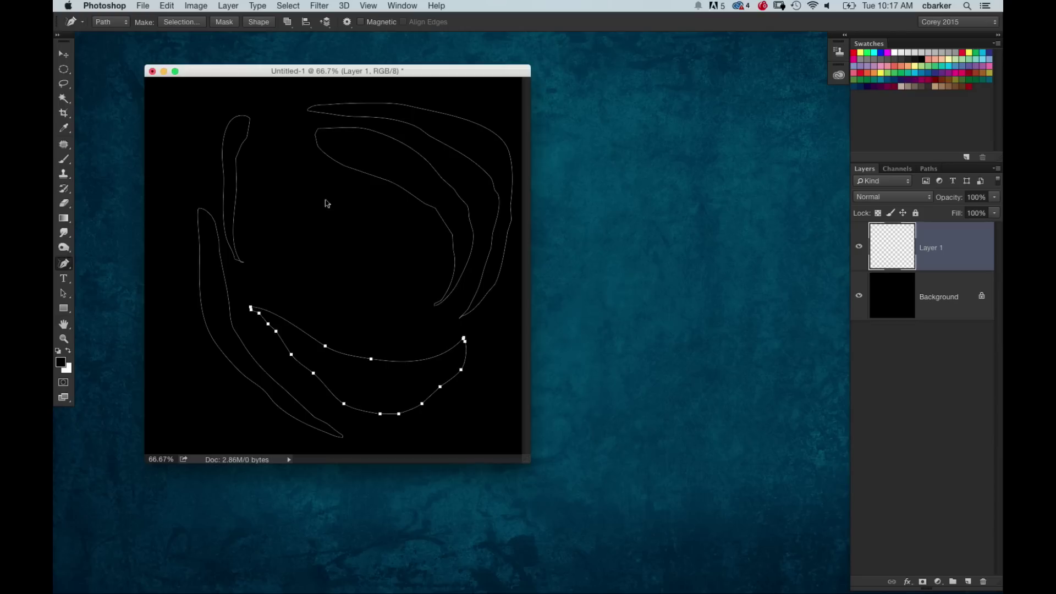
Draw the inner petal outlines freehand, spiralling towards the centre of the rose
{"action": "mouse_move", "coordinate": [283, 131]}
{"action": "left_mouse_down"}
{"action": "mouse_move", "coordinate": [255, 196]}
{"action": "mouse_move", "coordinate": [273, 286]}
{"action": "mouse_move", "coordinate": [275, 212]}
{"action": "mouse_move", "coordinate": [304, 150]}
{"action": "mouse_move", "coordinate": [301, 136]}
{"action": "mouse_move", "coordinate": [283, 131]}
{"action": "left_mouse_up"}
{"action": "mouse_move", "coordinate": [341, 197]}
{"action": "left_mouse_down"}
{"action": "mouse_move", "coordinate": [404, 222]}
{"action": "mouse_move", "coordinate": [428, 279]}
{"action": "mouse_move", "coordinate": [410, 327]}
{"action": "mouse_move", "coordinate": [362, 339]}
{"action": "mouse_move", "coordinate": [402, 316]}
{"action": "mouse_move", "coordinate": [413, 289]}
{"action": "mouse_move", "coordinate": [390, 235]}
{"action": "mouse_move", "coordinate": [340, 199]}
{"action": "mouse_move", "coordinate": [286, 245]}
{"action": "mouse_move", "coordinate": [298, 289]}
{"action": "mouse_move", "coordinate": [321, 310]}
{"action": "mouse_move", "coordinate": [365, 318]}
{"action": "mouse_move", "coordinate": [308, 277]}
{"action": "mouse_move", "coordinate": [303, 234]}
{"action": "mouse_move", "coordinate": [319, 179]}
{"action": "left_mouse_up"}
{"action": "mouse_move", "coordinate": [333, 234]}
{"action": "left_mouse_down"}
{"action": "mouse_move", "coordinate": [322, 257]}
{"action": "mouse_move", "coordinate": [356, 288]}
{"action": "mouse_move", "coordinate": [340, 237]}
{"action": "mouse_move", "coordinate": [331, 232]}
{"action": "mouse_move", "coordinate": [372, 311]}
{"action": "mouse_move", "coordinate": [392, 303]}
{"action": "mouse_move", "coordinate": [396, 269]}
{"action": "mouse_move", "coordinate": [365, 248]}
{"action": "left_mouse_up"}
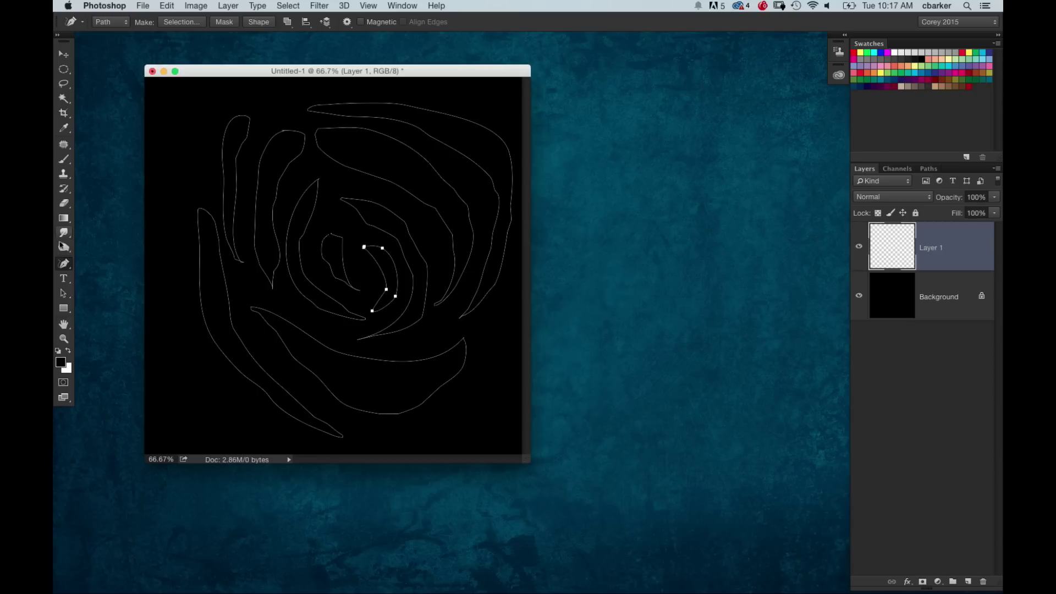
Reposition individual outer petal paths with the Path Selection tool to even out their spacing around the rose
{"action": "left_click", "coordinate": [63, 293]}
{"action": "left_click", "coordinate": [385, 165]}
{"action": "left_click_drag", "start_coordinate": [388, 384], "coordinate": [378, 376]}
{"action": "left_click_drag", "start_coordinate": [307, 412], "coordinate": [303, 397]}
{"action": "left_click_drag", "start_coordinate": [218, 231], "coordinate": [211, 232]}
{"action": "left_click_drag", "start_coordinate": [244, 138], "coordinate": [240, 143]}
{"action": "left_click", "coordinate": [463, 141]}
{"action": "left_click_drag", "start_coordinate": [431, 186], "coordinate": [431, 187]}
{"action": "left_click_drag", "start_coordinate": [491, 158], "coordinate": [488, 158]}
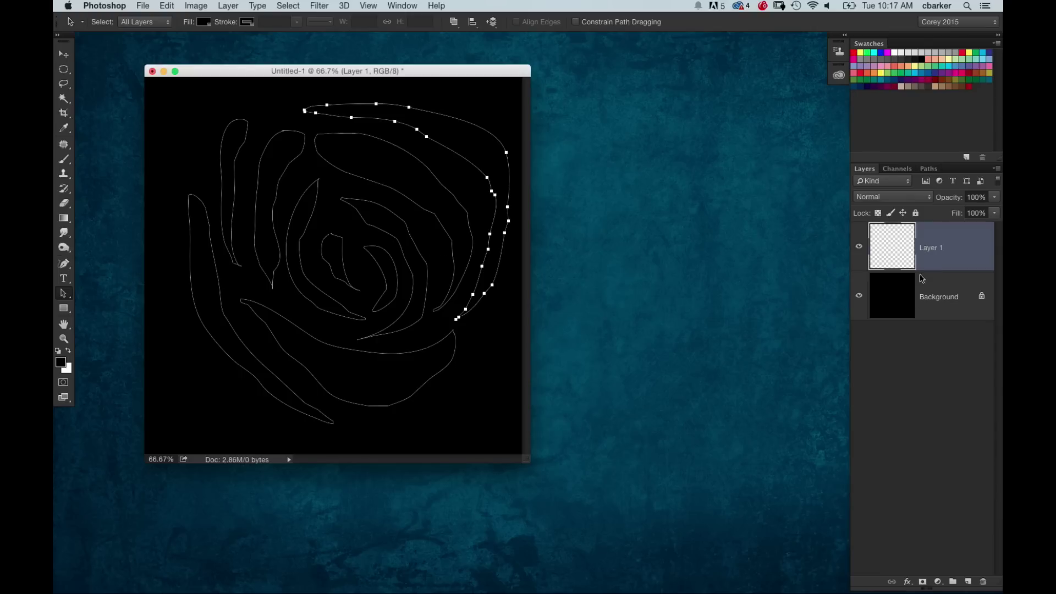
Select all the petal paths and scale them down about the centre to roughly 85%
{"action": "left_click_drag", "start_coordinate": [511, 101], "coordinate": [160, 405]}
{"action": "key", "text": "ctrl+t"}
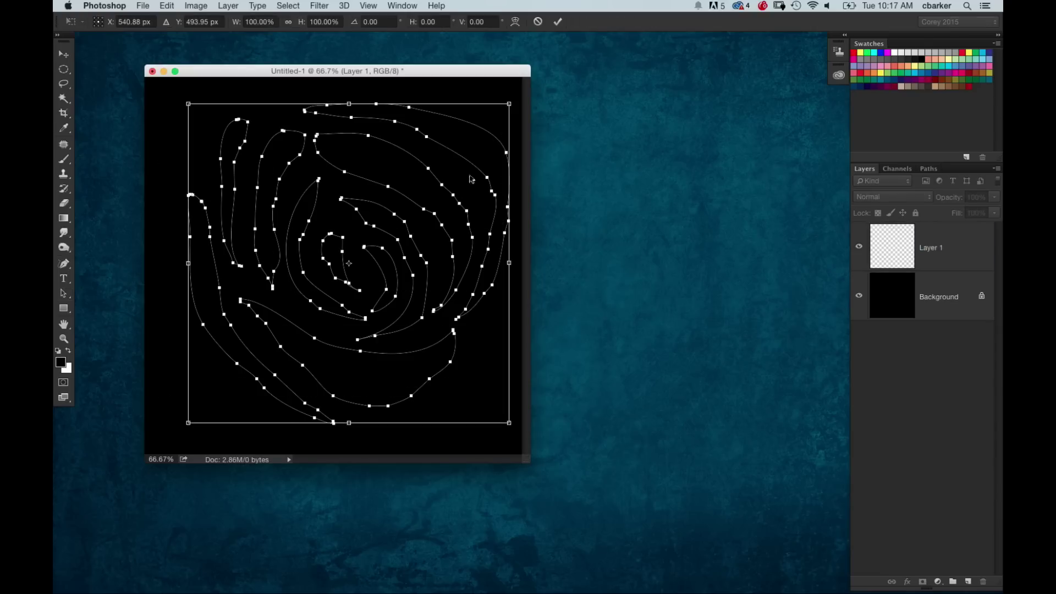
{"action": "left_click_drag", "start_coordinate": [516, 105], "coordinate": [485, 128]}
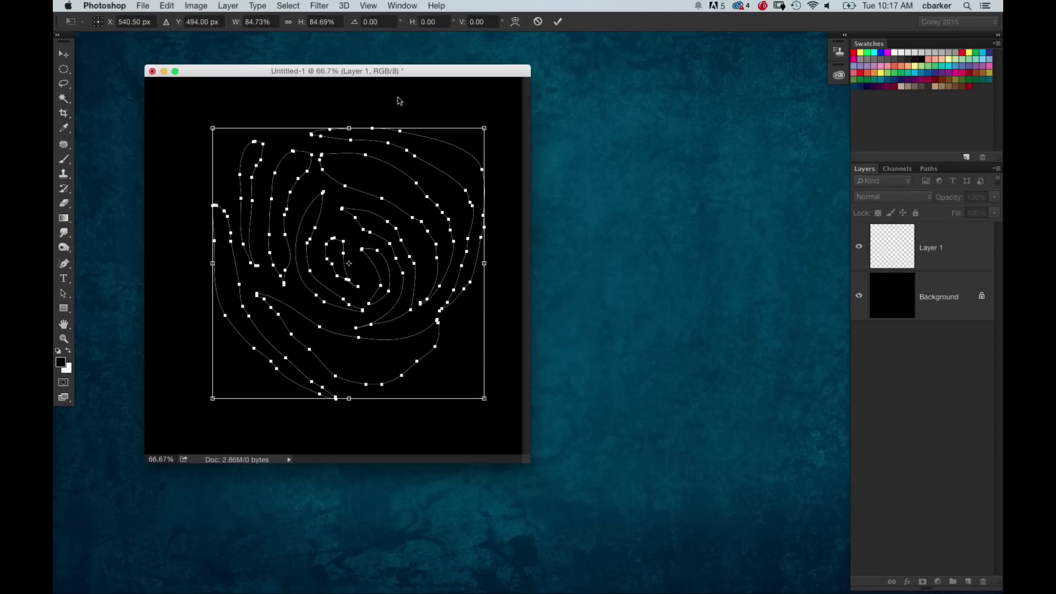
{"action": "key", "text": "Return"}
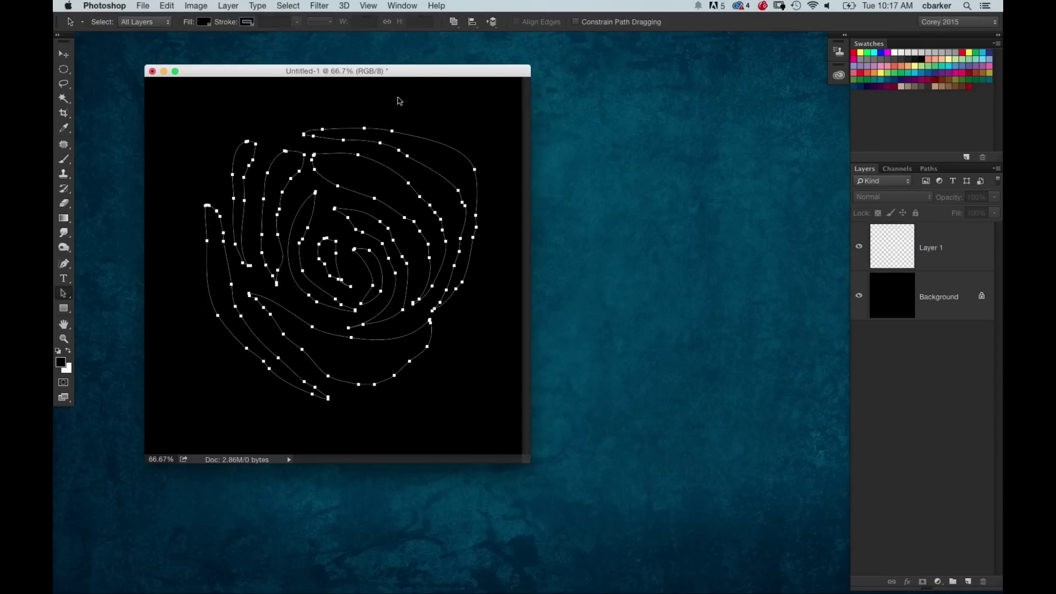
Fill Layer 1 with a dark red swatch colour
{"action": "left_click", "coordinate": [931, 259]}
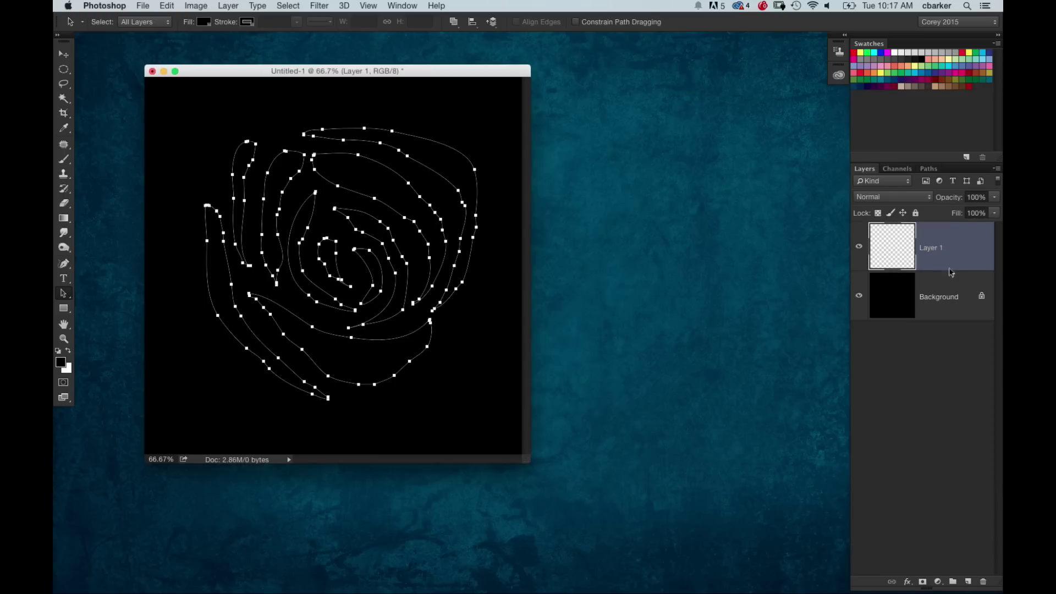
{"action": "left_click", "coordinate": [936, 82]}
{"action": "key", "text": "alt+BackSpace"}
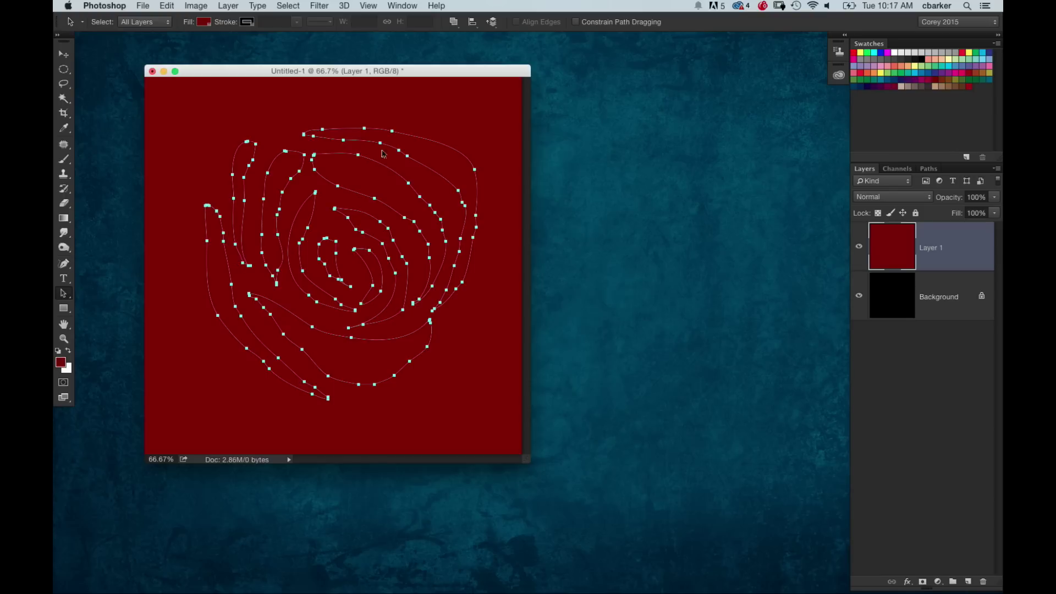
Try a 3D extrusion of Layer 1 from all the selected petal paths, and undo it
{"action": "left_click", "coordinate": [306, 113]}
{"action": "left_click_drag", "start_coordinate": [473, 111], "coordinate": [168, 411]}
{"action": "left_click", "coordinate": [344, 6]}
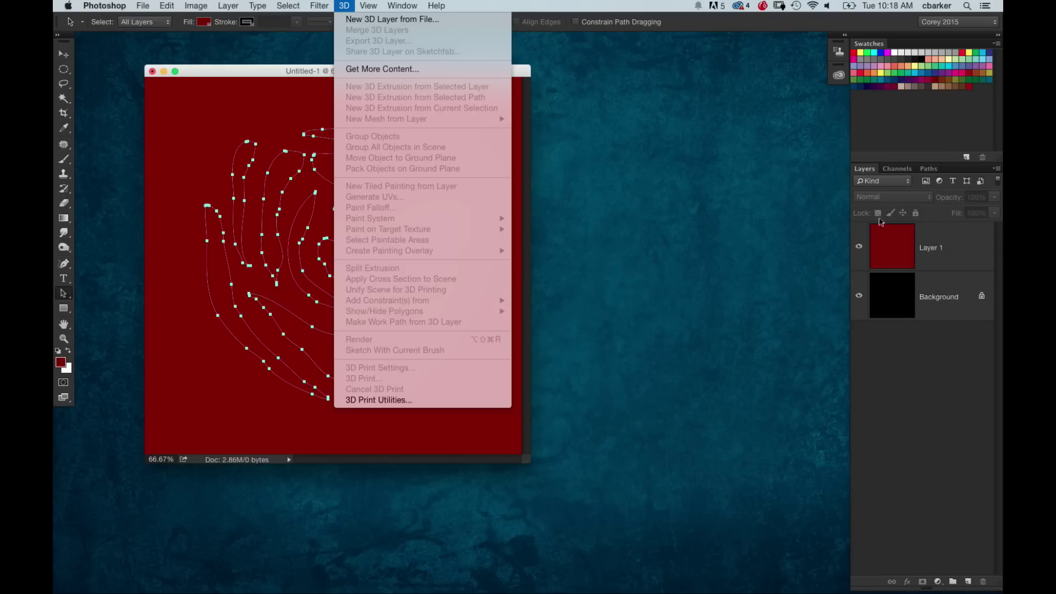
{"action": "left_click", "coordinate": [922, 259]}
{"action": "left_click", "coordinate": [342, 5]}
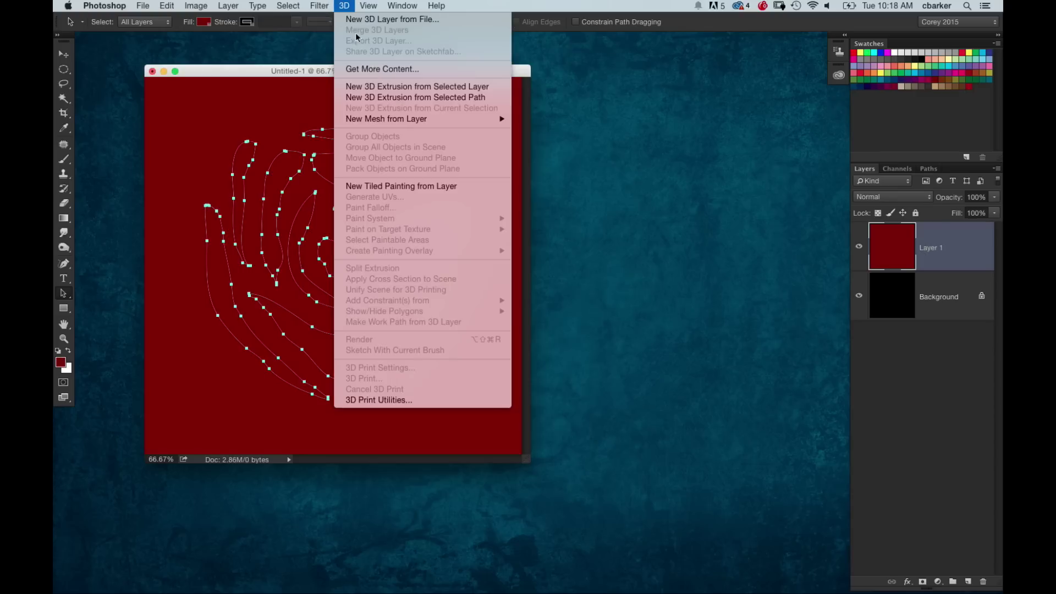
{"action": "left_click", "coordinate": [424, 101]}
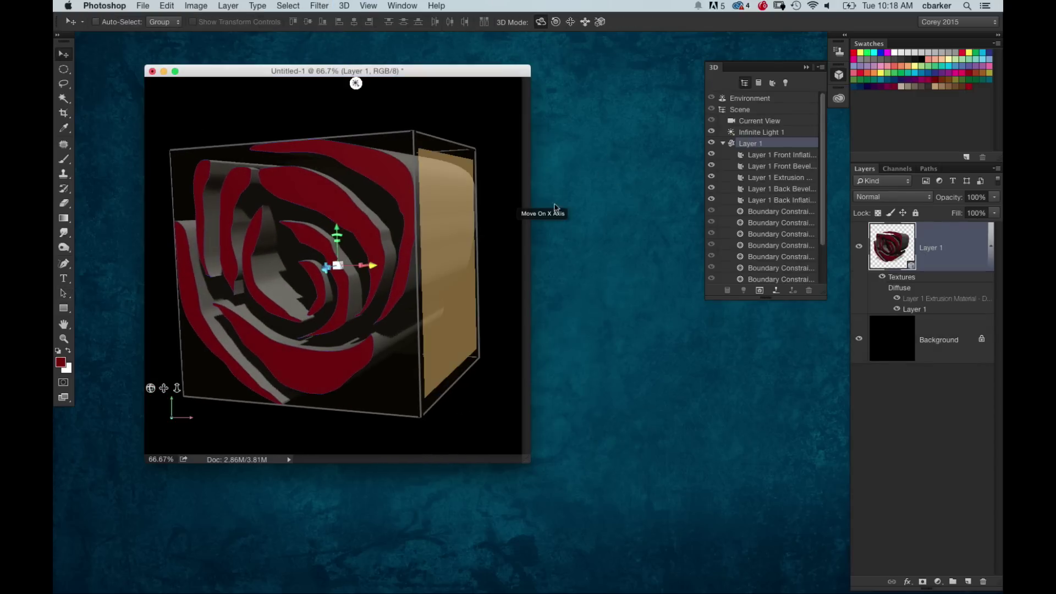
{"action": "key", "text": "super+z"}
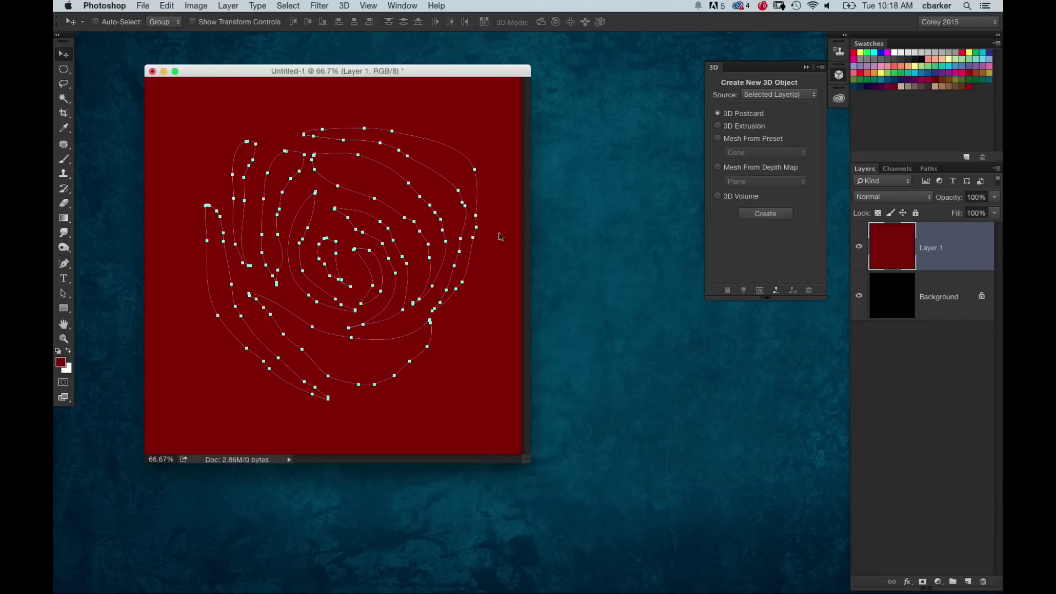
Delete the small petal path left of the rose's centre and draw a new freehand petal outline in its place
{"action": "left_click", "coordinate": [64, 294]}
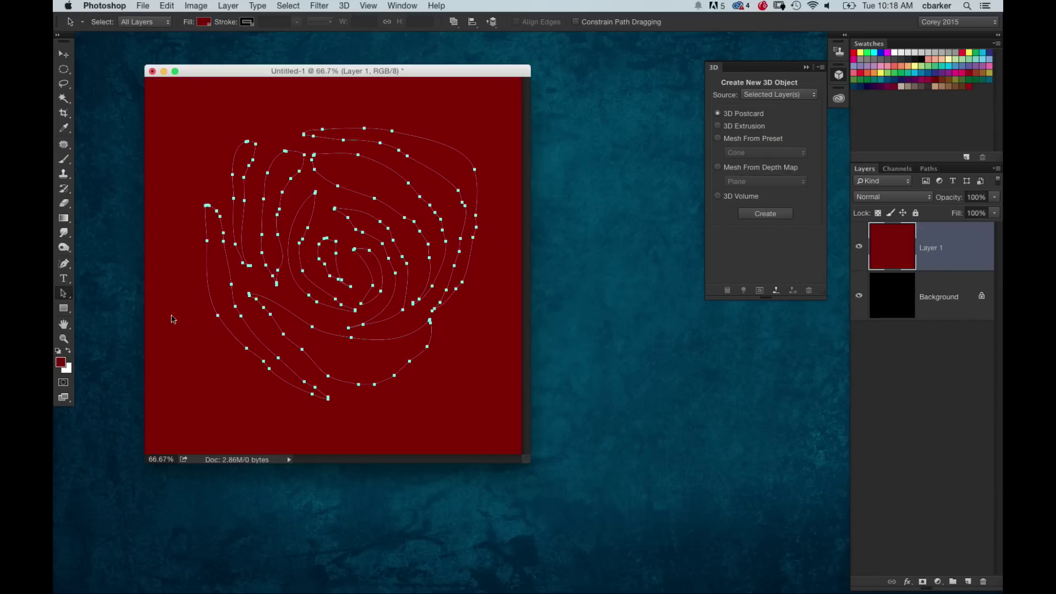
{"action": "left_click", "coordinate": [171, 315]}
{"action": "left_click", "coordinate": [333, 266]}
{"action": "key", "text": "Delete"}
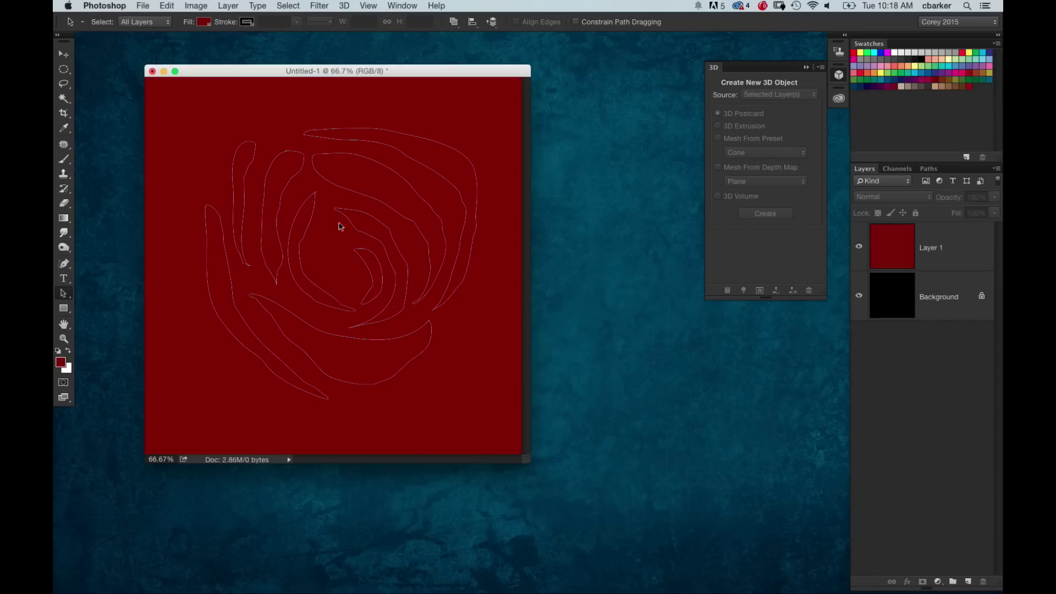
{"action": "left_click", "coordinate": [64, 264]}
{"action": "mouse_move", "coordinate": [332, 232]}
{"action": "left_mouse_down"}
{"action": "mouse_move", "coordinate": [323, 275]}
{"action": "mouse_move", "coordinate": [360, 299]}
{"action": "mouse_move", "coordinate": [331, 233]}
{"action": "mouse_move", "coordinate": [329, 258]}
{"action": "left_mouse_up"}
Select all the petal paths and create a new 3D extrusion of Layer 1 from them
{"action": "left_click", "coordinate": [63, 293]}
{"action": "left_click_drag", "start_coordinate": [495, 110], "coordinate": [197, 392]}
{"action": "left_click", "coordinate": [345, 6]}
{"action": "left_click", "coordinate": [919, 242]}
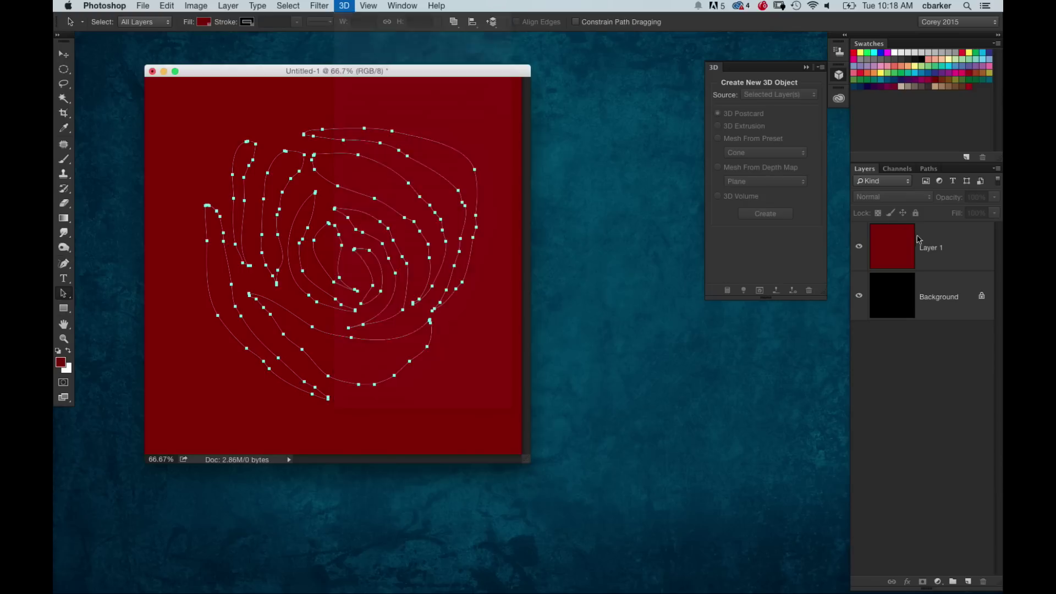
{"action": "left_click", "coordinate": [918, 242]}
{"action": "left_click", "coordinate": [344, 5]}
{"action": "left_click", "coordinate": [380, 99]}
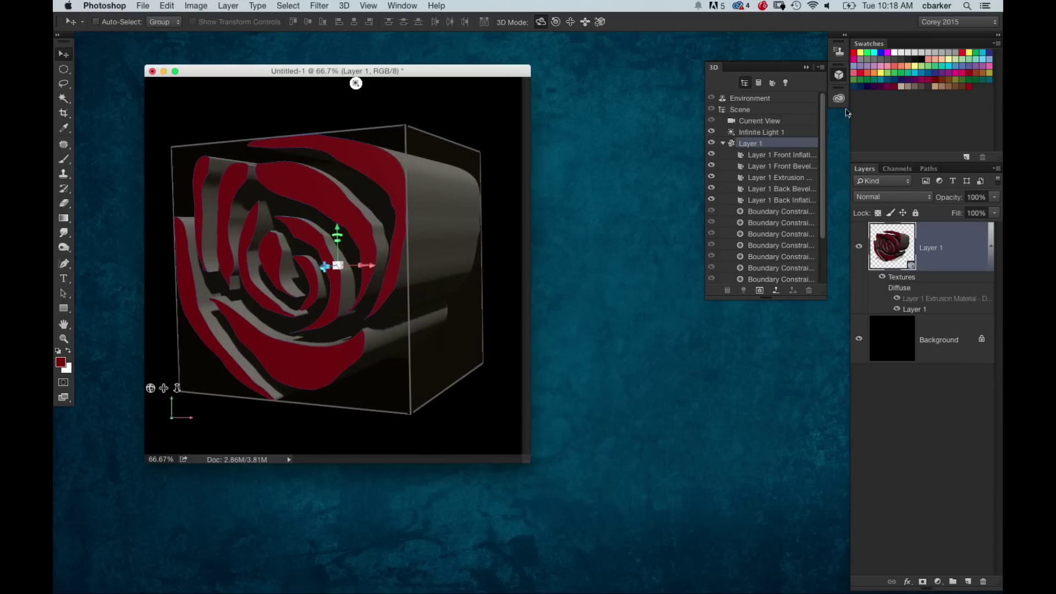
Detach the layer list as a floating window beside the canvas and enlarge it to show all layers and textures
{"action": "left_click_drag", "start_coordinate": [873, 176], "coordinate": [591, 116]}
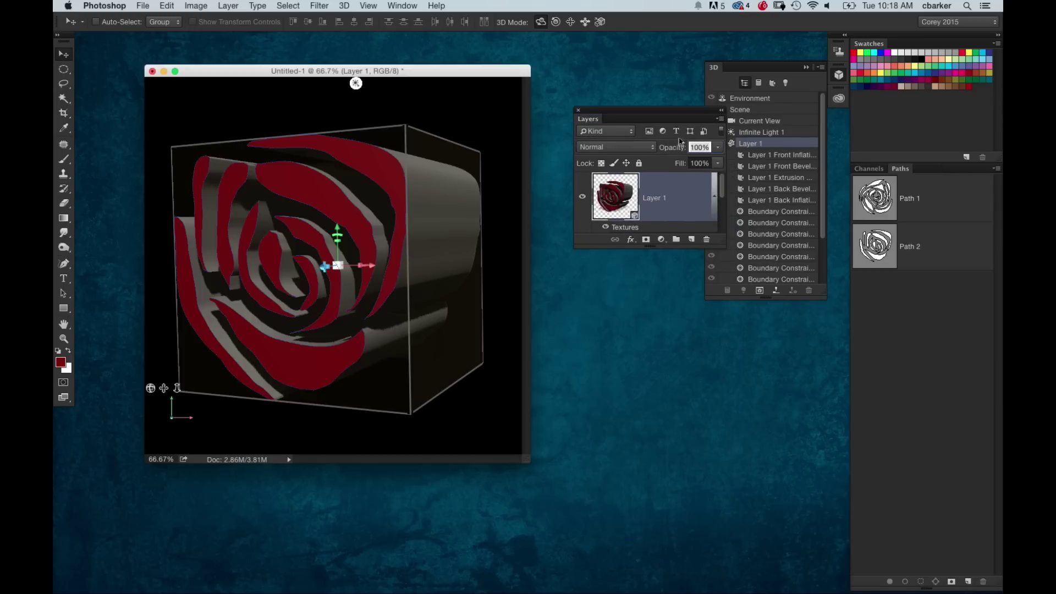
{"action": "left_click_drag", "start_coordinate": [670, 117], "coordinate": [629, 127]}
{"action": "left_click_drag", "start_coordinate": [655, 261], "coordinate": [651, 335]}
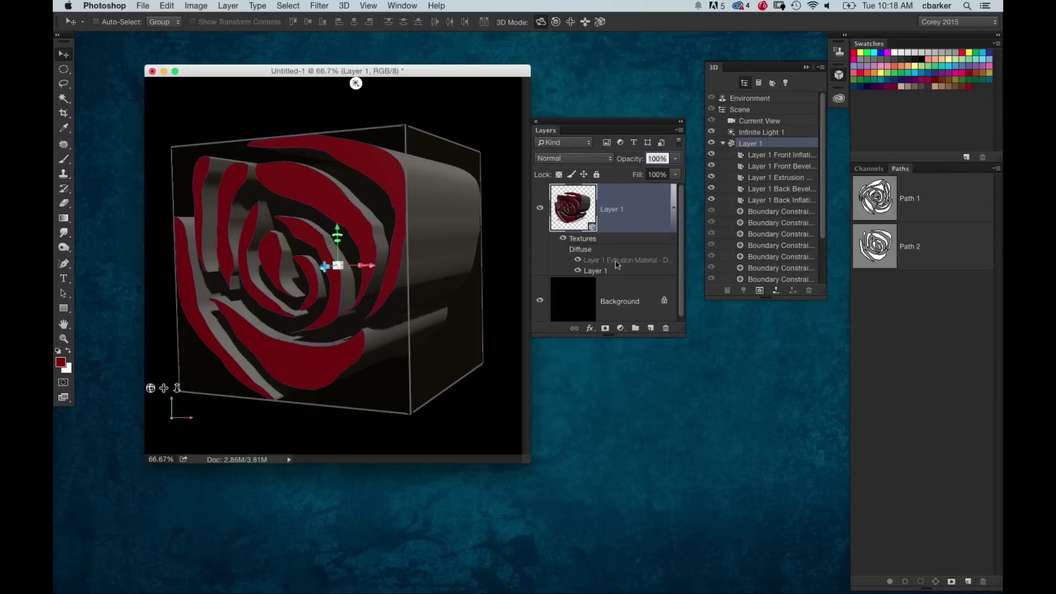
Open the Layer 1 extrusion material's diffuse texture, fill it with the dark red foreground colour, and save and close it
{"action": "double_click", "coordinate": [635, 261]}
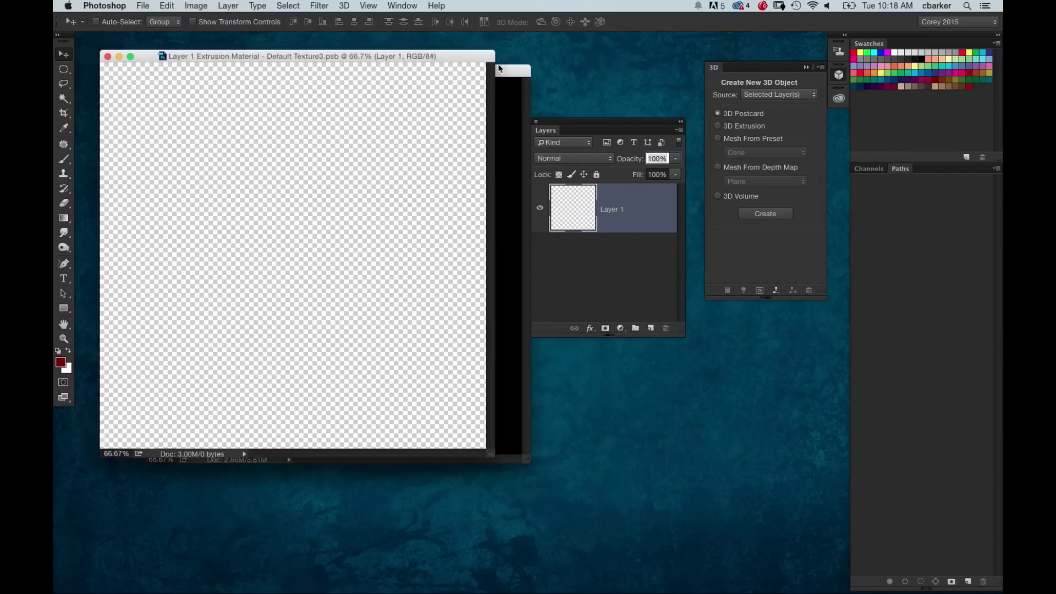
{"action": "key", "text": "alt+BackSpace"}
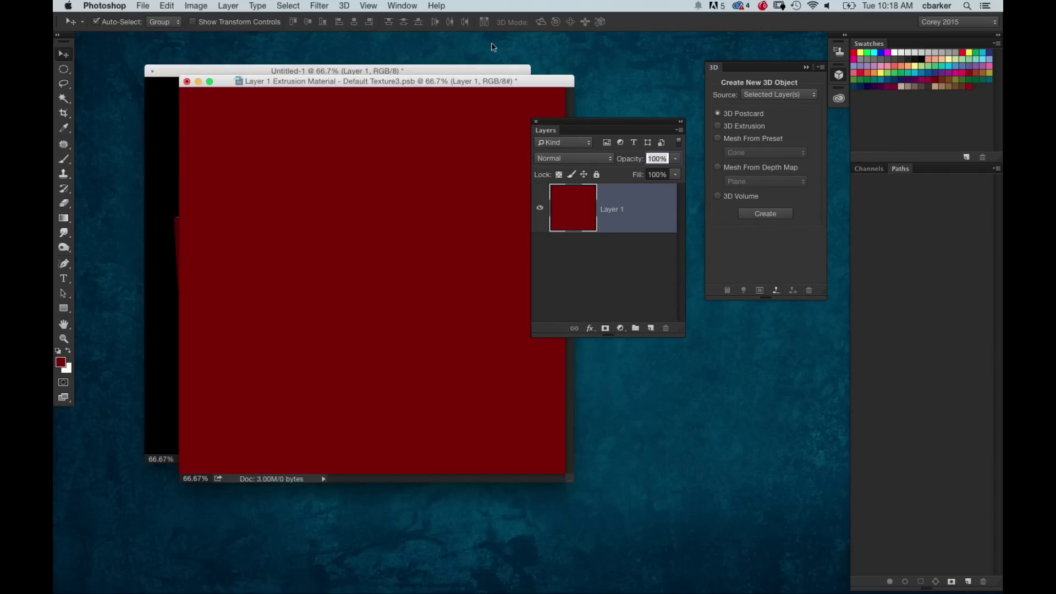
{"action": "key", "text": "super+w"}
{"action": "key", "text": "Return"}
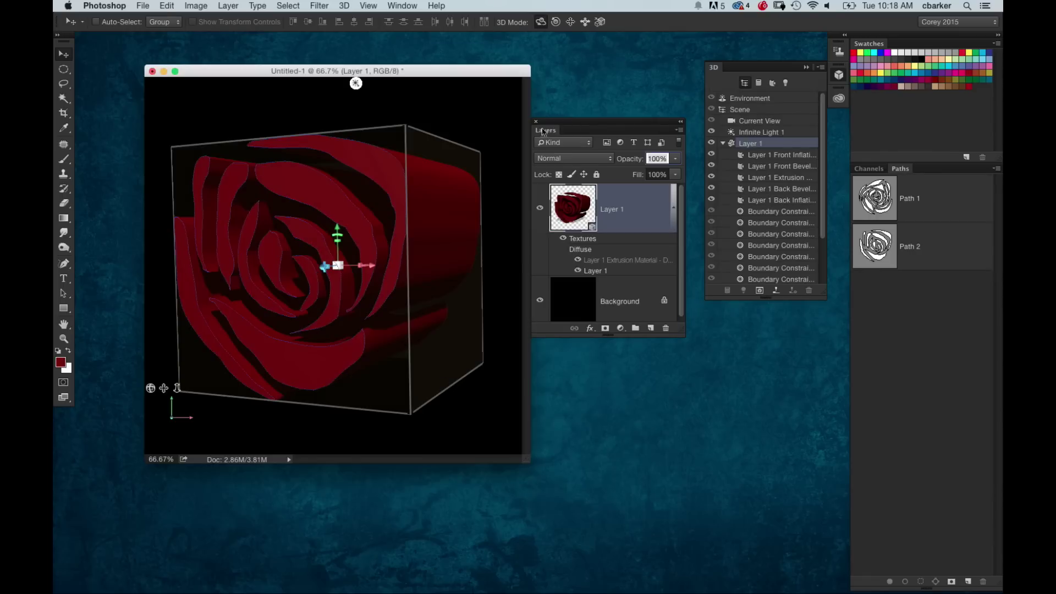
Show the mesh properties of the extruded rose and arrange the floating windows clear of the canvas
{"action": "left_click_drag", "start_coordinate": [603, 123], "coordinate": [674, 159]}
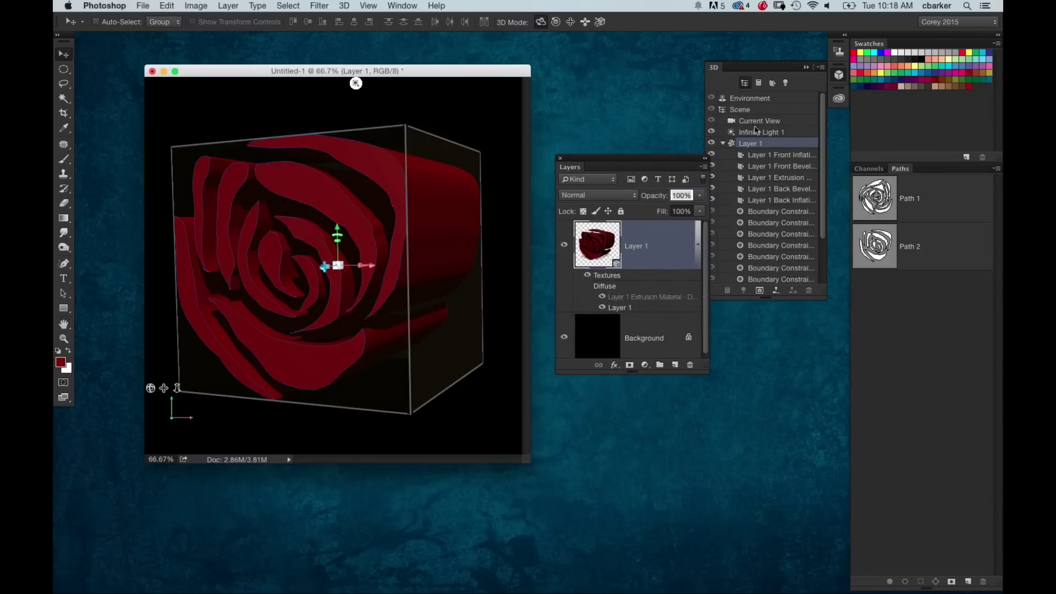
{"action": "left_click", "coordinate": [410, 5]}
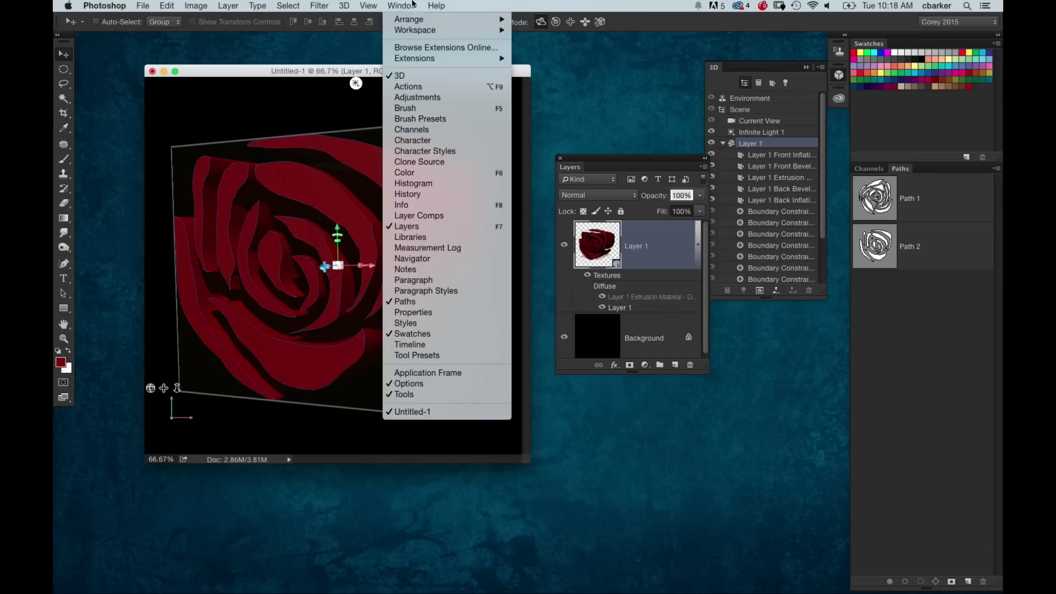
{"action": "left_click", "coordinate": [437, 312]}
{"action": "left_click_drag", "start_coordinate": [647, 93], "coordinate": [667, 304]}
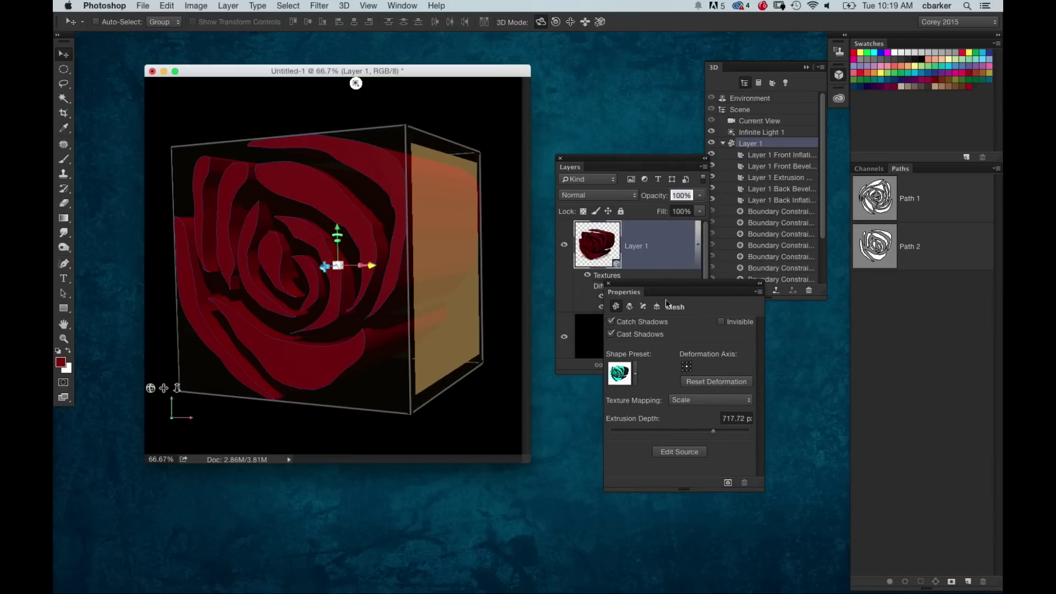
Deform the rose extrusion with a 57% taper and a -301° twist
{"action": "left_click", "coordinate": [630, 307]}
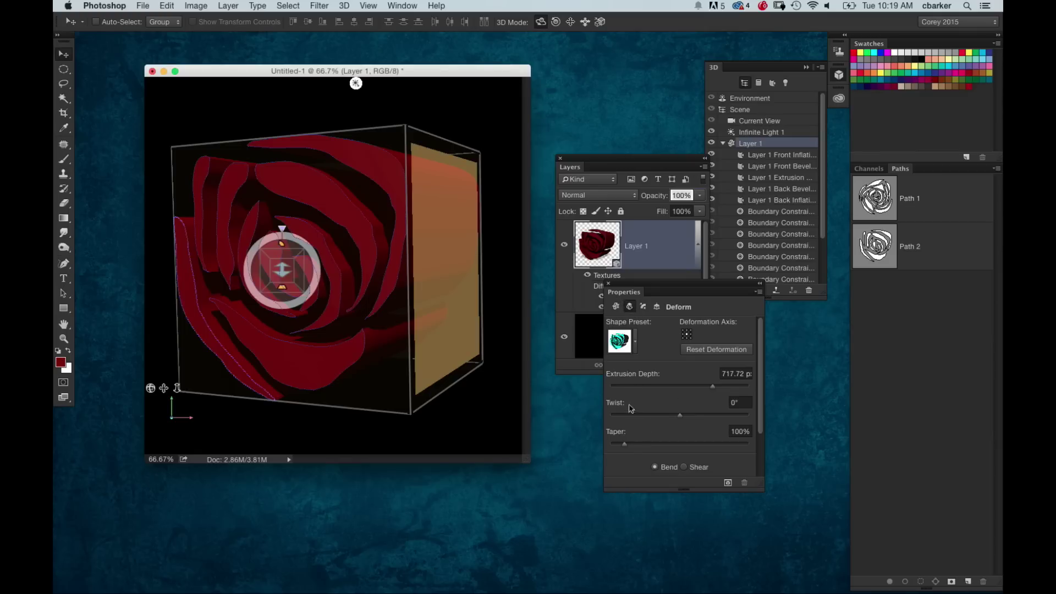
{"action": "left_click_drag", "start_coordinate": [624, 449], "coordinate": [618, 450]}
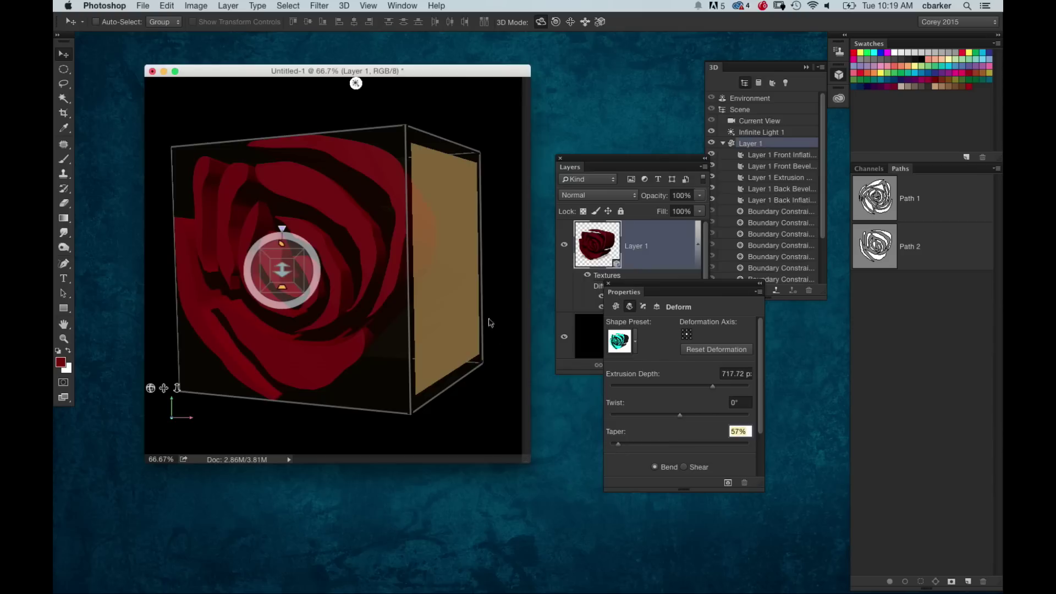
{"action": "left_click_drag", "start_coordinate": [504, 309], "coordinate": [412, 329]}
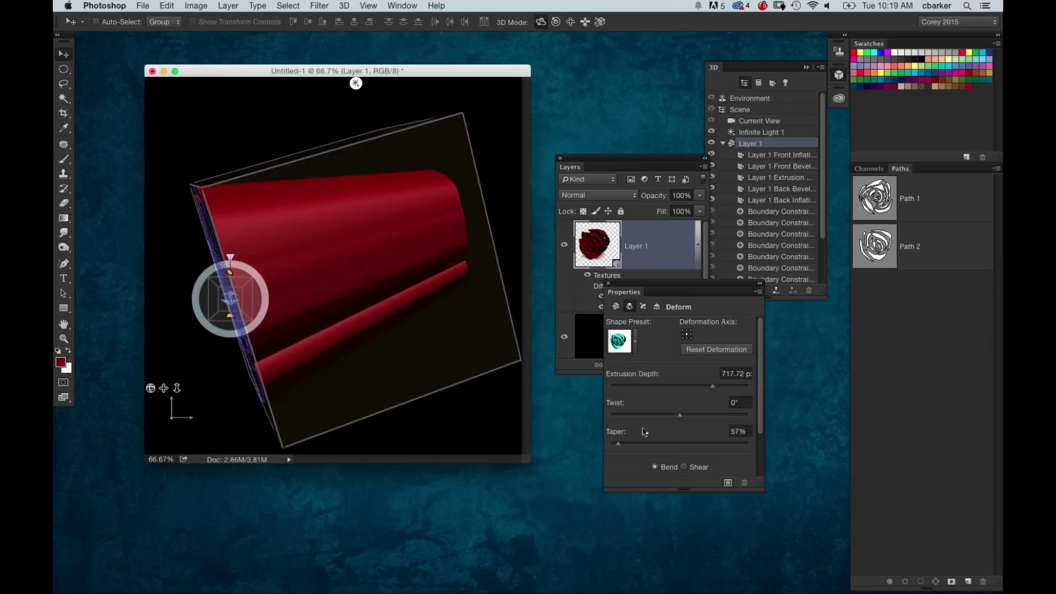
{"action": "left_click_drag", "start_coordinate": [677, 418], "coordinate": [670, 420]}
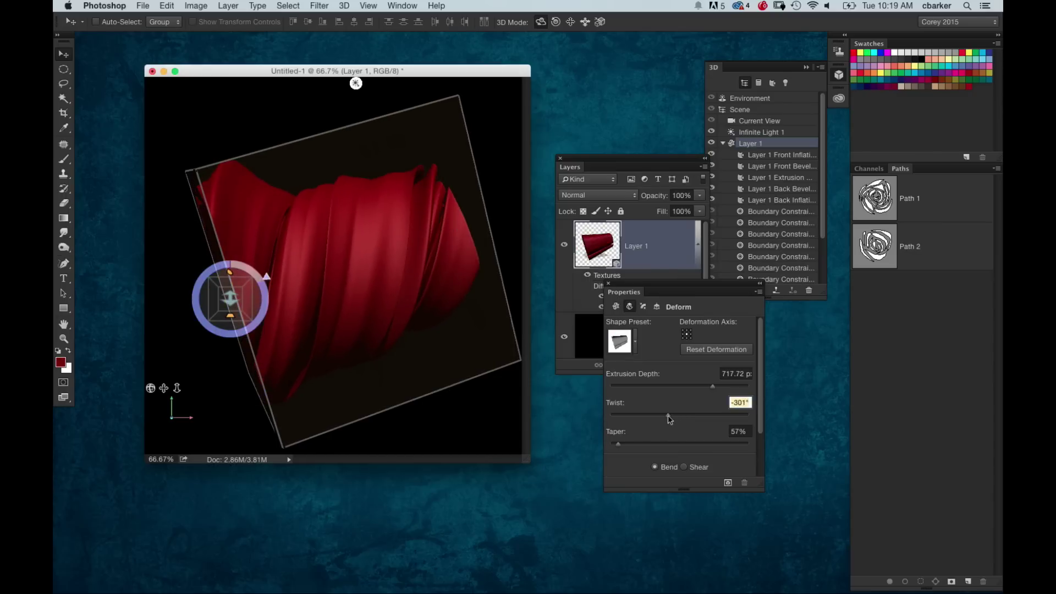
{"action": "left_click_drag", "start_coordinate": [478, 412], "coordinate": [586, 247]}
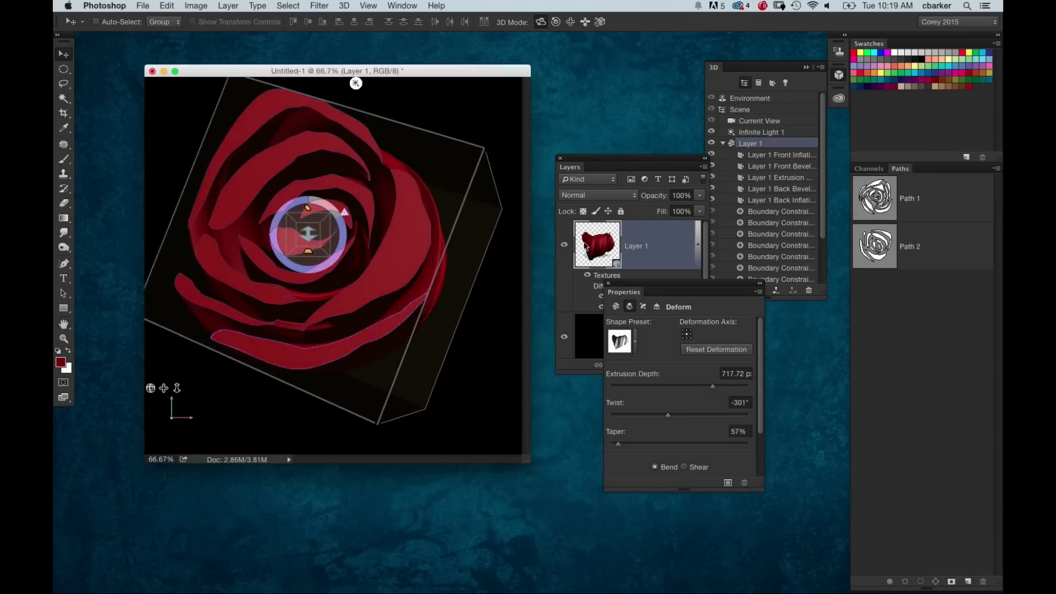
Inflate the front cap of the rose extrusion with an angle of 90° and a strength of 15%, and deselect the mesh
{"action": "left_click", "coordinate": [643, 306]}
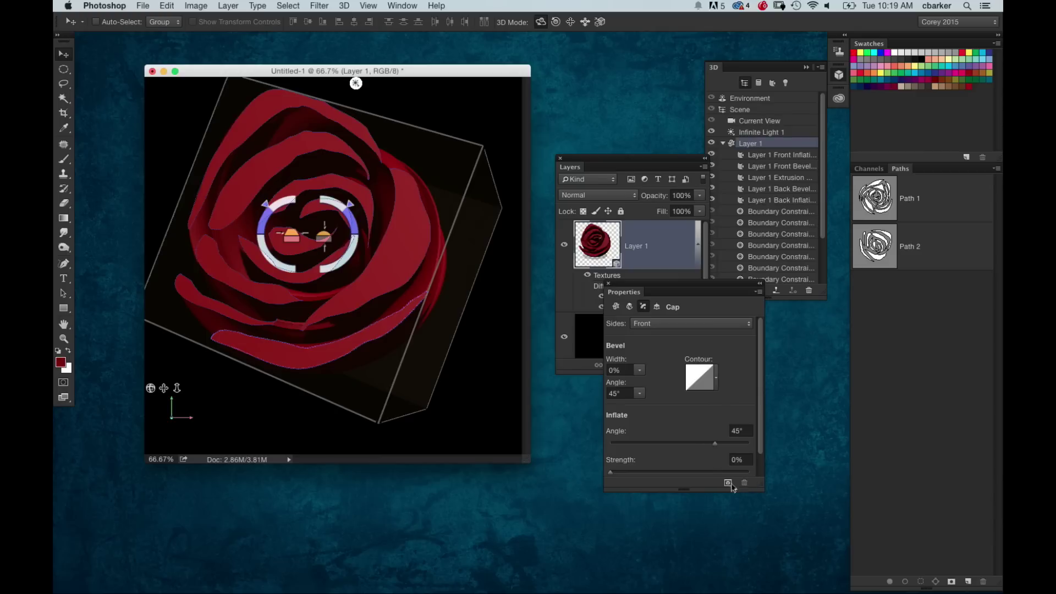
{"action": "left_click_drag", "start_coordinate": [759, 486], "coordinate": [760, 520]}
{"action": "left_click_drag", "start_coordinate": [715, 446], "coordinate": [766, 450]}
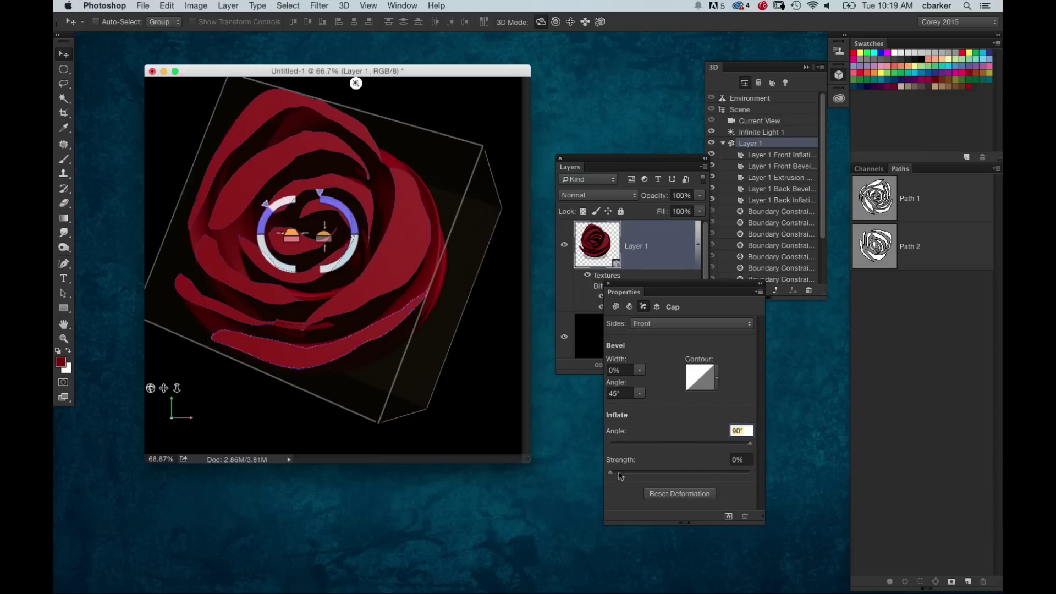
{"action": "left_click_drag", "start_coordinate": [620, 476], "coordinate": [631, 476]}
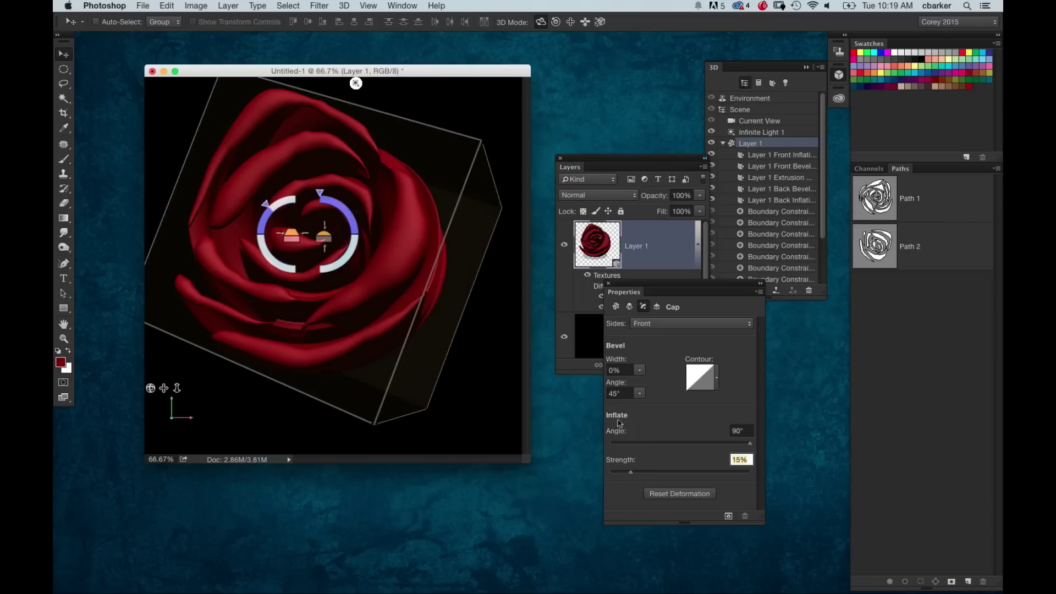
{"action": "mouse_move", "coordinate": [493, 367]}
{"action": "left_mouse_down"}
{"action": "mouse_move", "coordinate": [464, 368]}
{"action": "mouse_move", "coordinate": [547, 354]}
{"action": "mouse_move", "coordinate": [464, 370]}
{"action": "mouse_move", "coordinate": [488, 361]}
{"action": "left_mouse_up"}
{"action": "left_click", "coordinate": [502, 358]}
Create a new white 1000 × 1000 pixel image-based light texture for the scene's environment
{"action": "left_click", "coordinate": [782, 99]}
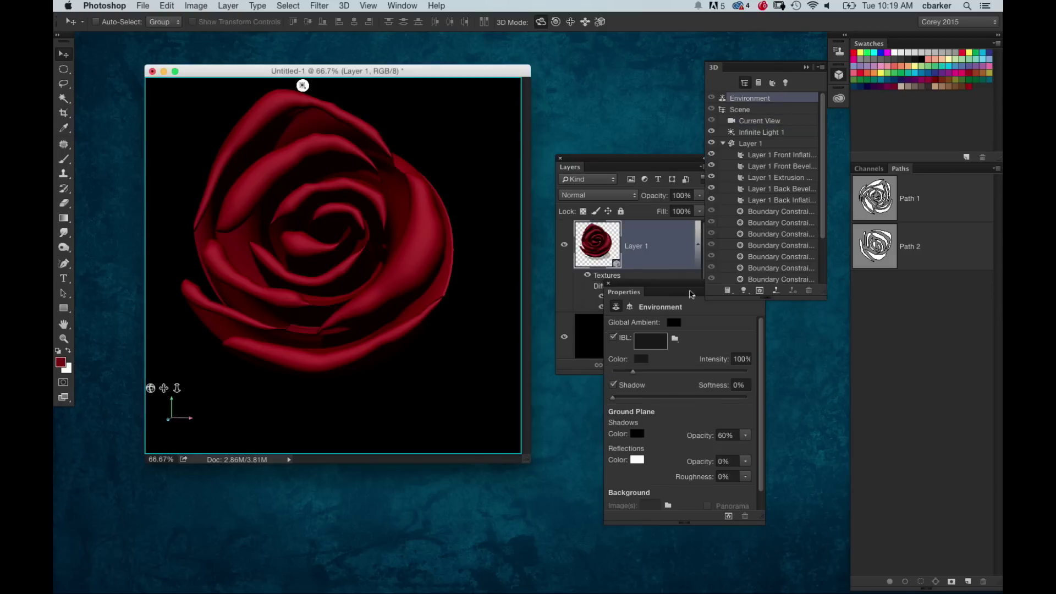
{"action": "left_click", "coordinate": [682, 292]}
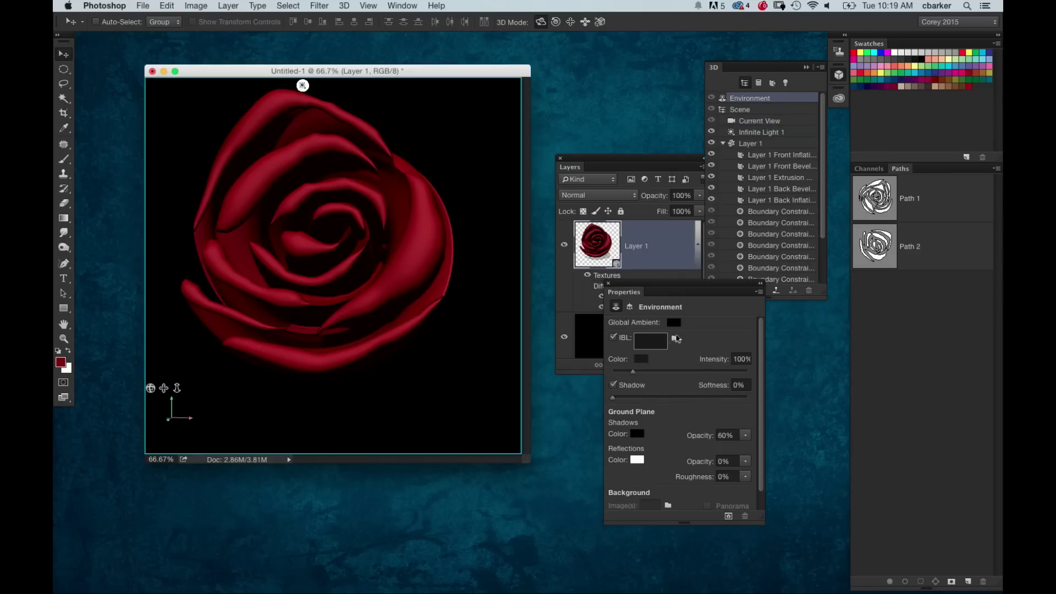
{"action": "left_click", "coordinate": [676, 338]}
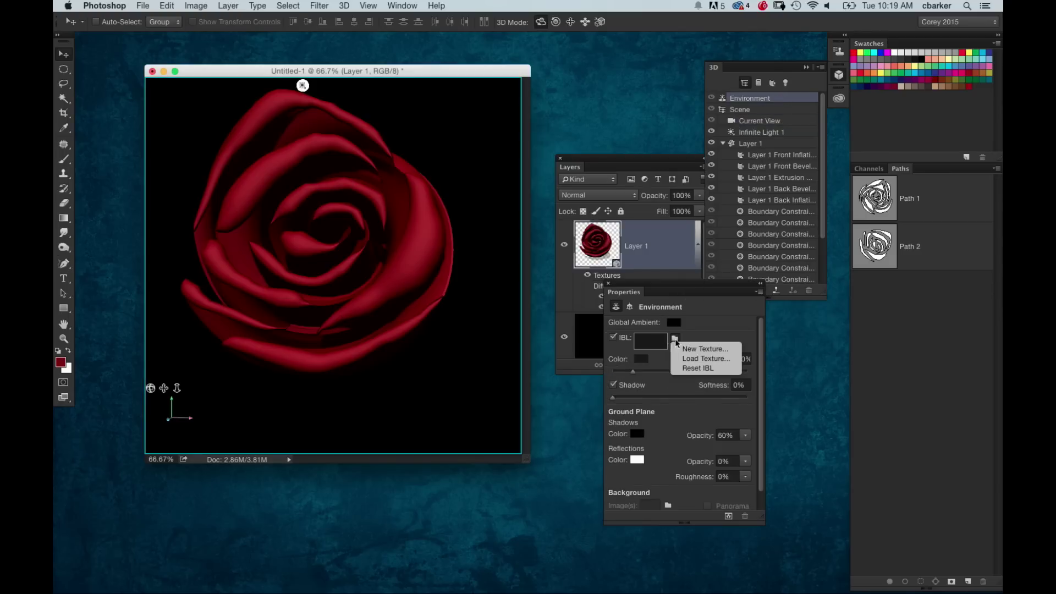
{"action": "left_click", "coordinate": [716, 349]}
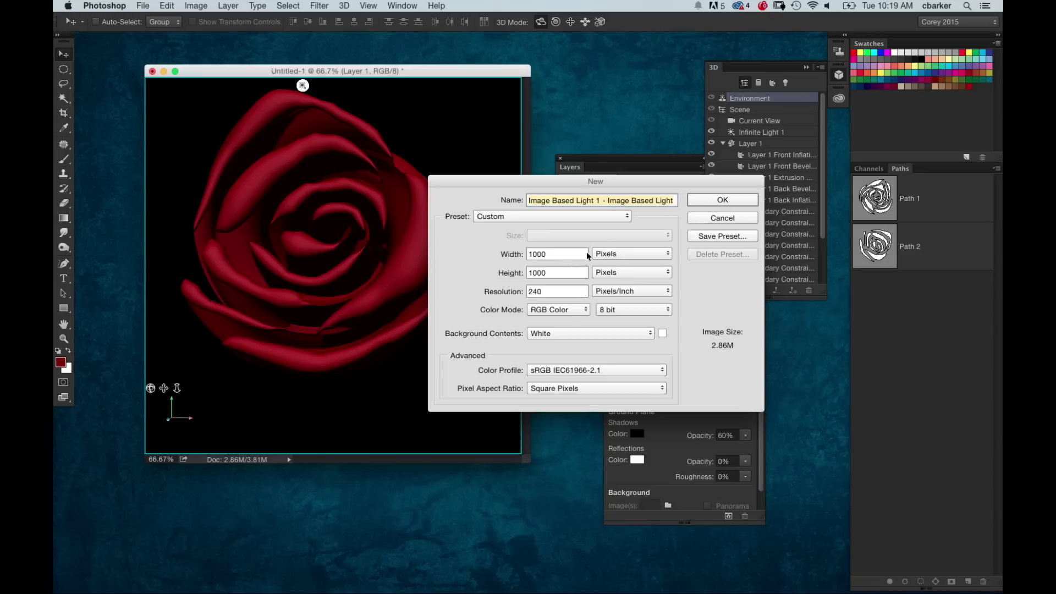
{"action": "left_click", "coordinate": [724, 200]}
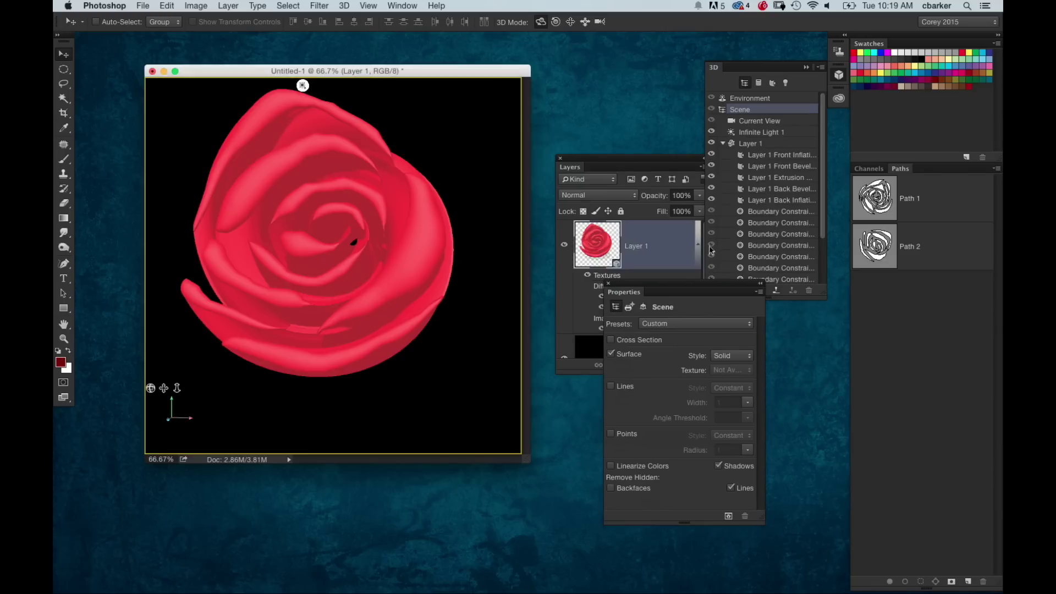
Open the environment's image-based light texture for editing and invert it to solid black
{"action": "left_click", "coordinate": [771, 99]}
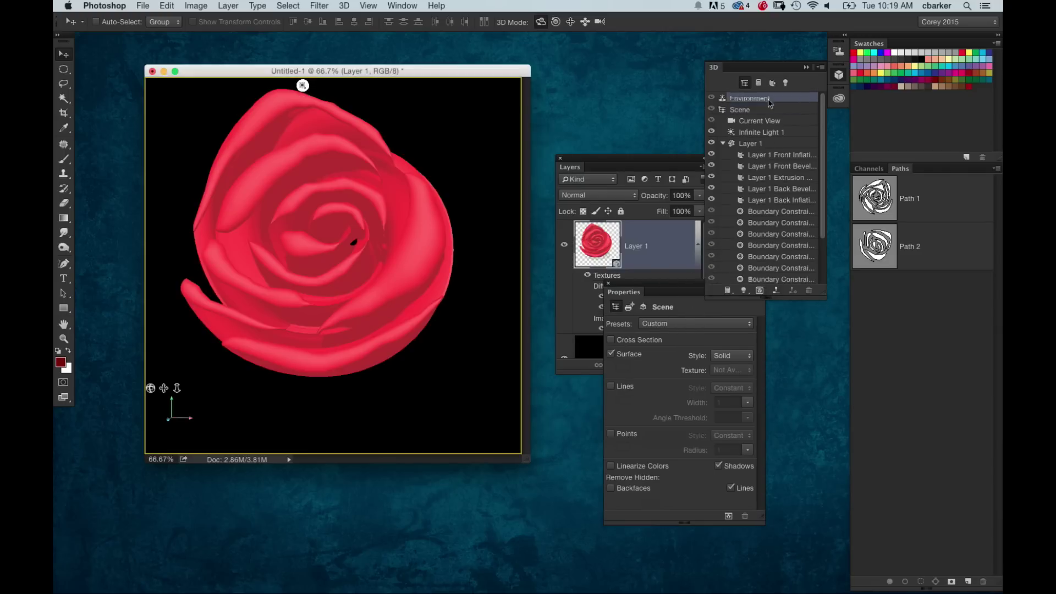
{"action": "left_click", "coordinate": [676, 340]}
{"action": "left_click", "coordinate": [698, 352]}
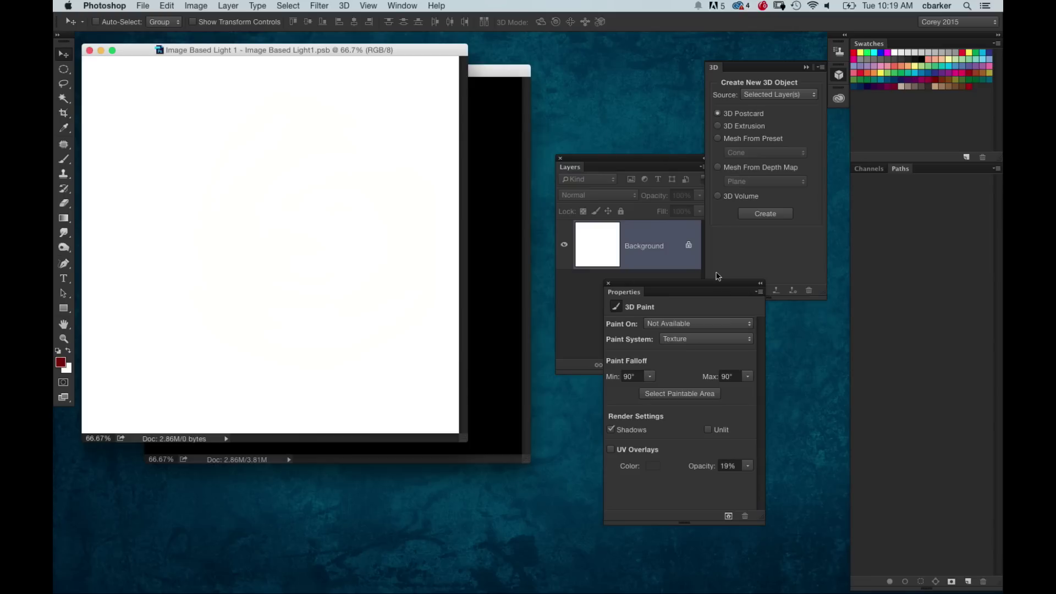
{"action": "key", "text": "super+i"}
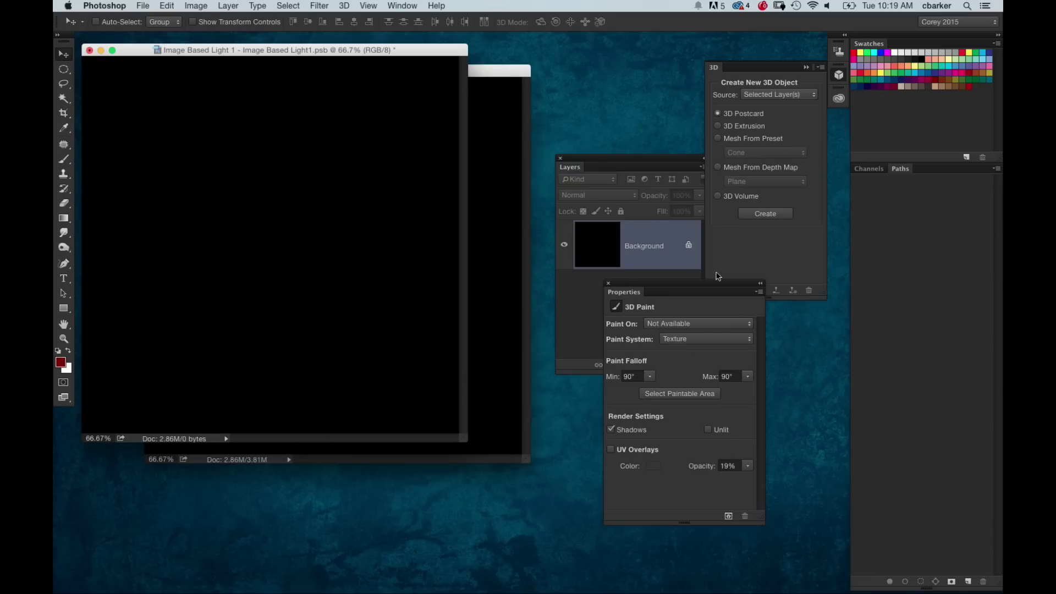
Fill a tall elliptical selection in the left half of the light texture with grey, deselect it, and save and close the texture
{"action": "mouse_move", "coordinate": [165, 118]}
{"action": "left_mouse_down"}
{"action": "mouse_move", "coordinate": [246, 317]}
{"action": "mouse_move", "coordinate": [282, 356]}
{"action": "left_mouse_up"}
{"action": "left_click_drag", "start_coordinate": [242, 315], "coordinate": [234, 307]}
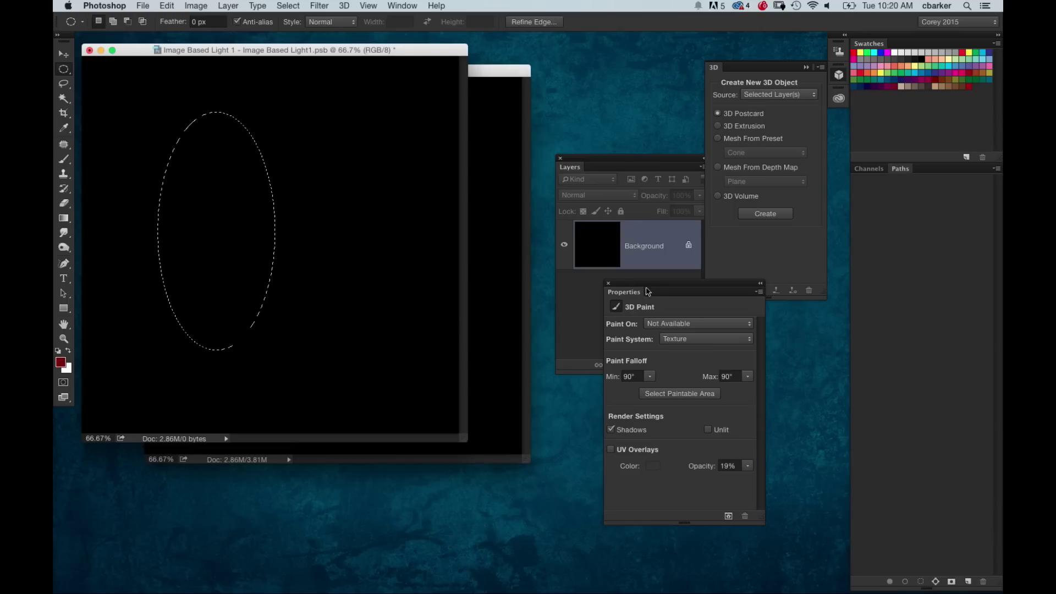
{"action": "left_click_drag", "start_coordinate": [654, 290], "coordinate": [664, 319]}
{"action": "key", "text": "shift+BackSpace"}
{"action": "key", "text": "Return"}
{"action": "key", "text": "super+d"}
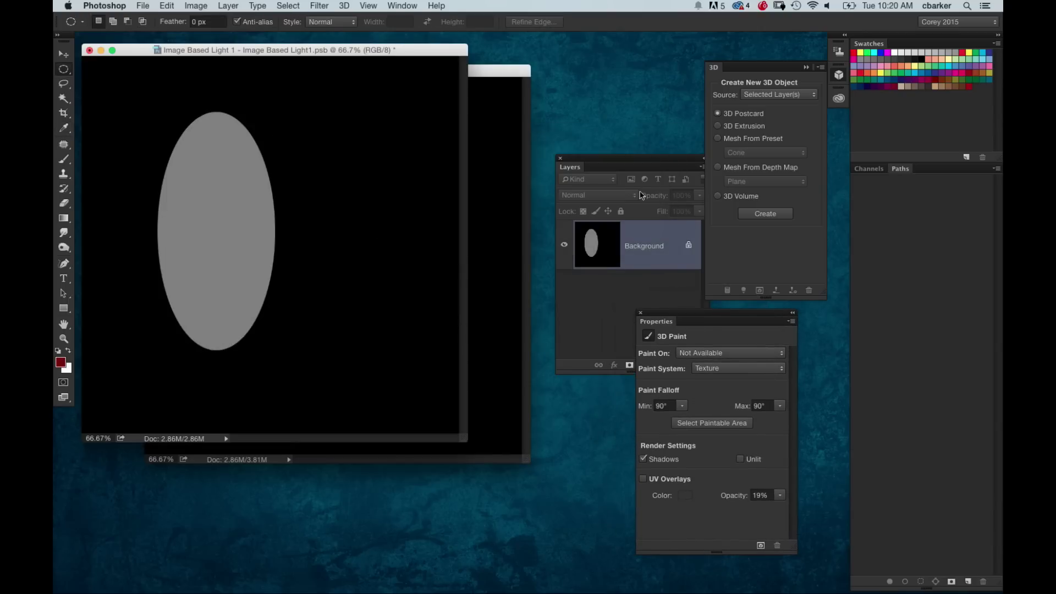
{"action": "key", "text": "super+w"}
{"action": "left_click", "coordinate": [64, 54]}
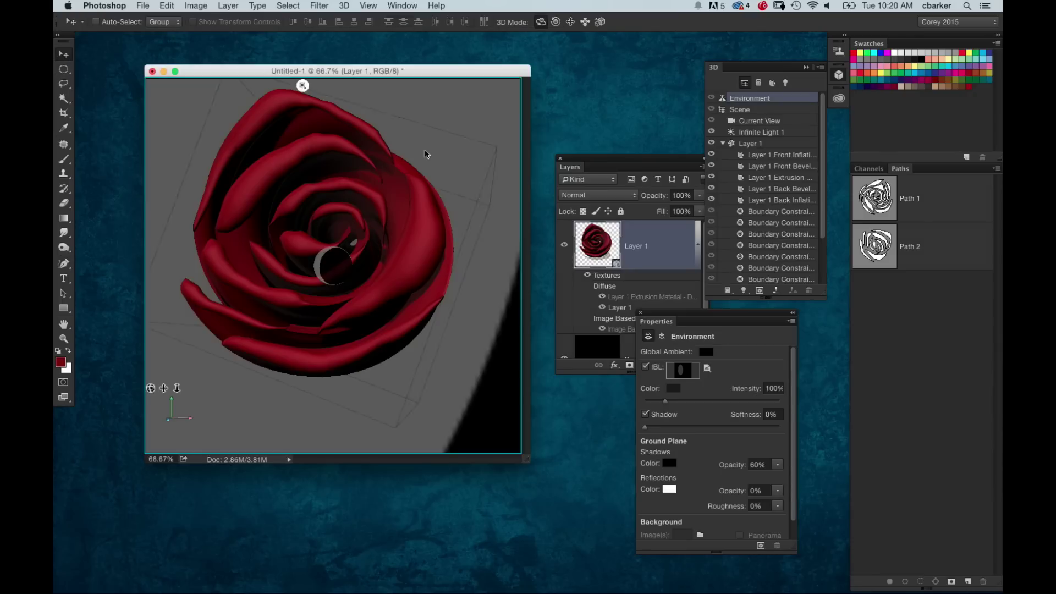
Rotate the environment's image-based light so that its grey ellipse lights the front of the rose
{"action": "left_click", "coordinate": [452, 167]}
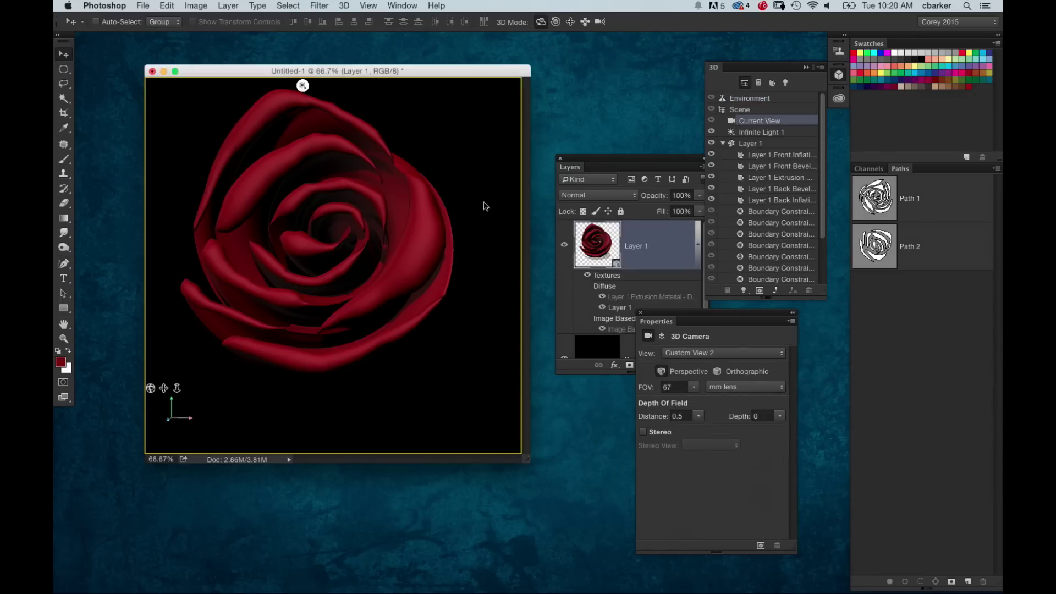
{"action": "left_click", "coordinate": [773, 99]}
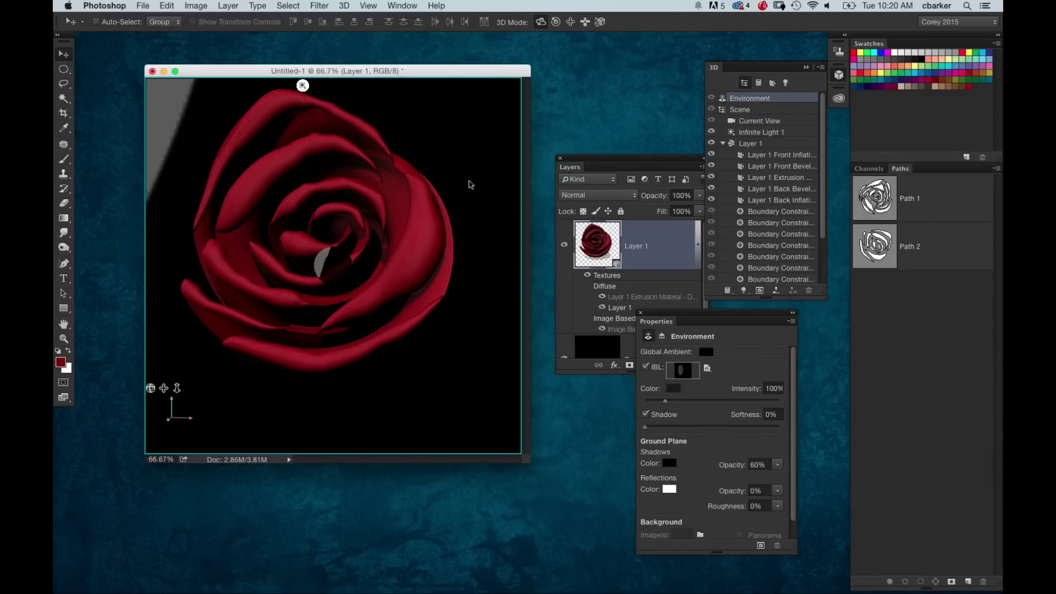
{"action": "mouse_move", "coordinate": [450, 199]}
{"action": "left_mouse_down"}
{"action": "mouse_move", "coordinate": [441, 223]}
{"action": "mouse_move", "coordinate": [493, 269]}
{"action": "mouse_move", "coordinate": [440, 214]}
{"action": "left_mouse_up"}
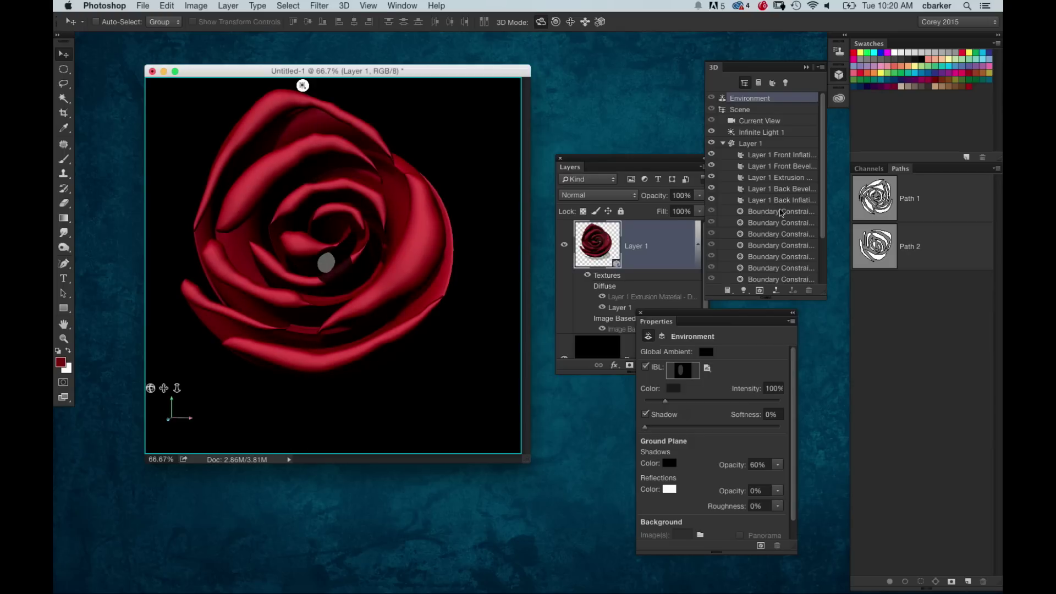
Set the reflection of the Layer 1 front inflation material to 13% and of the extrusion material to 15%
{"action": "left_click", "coordinate": [778, 157]}
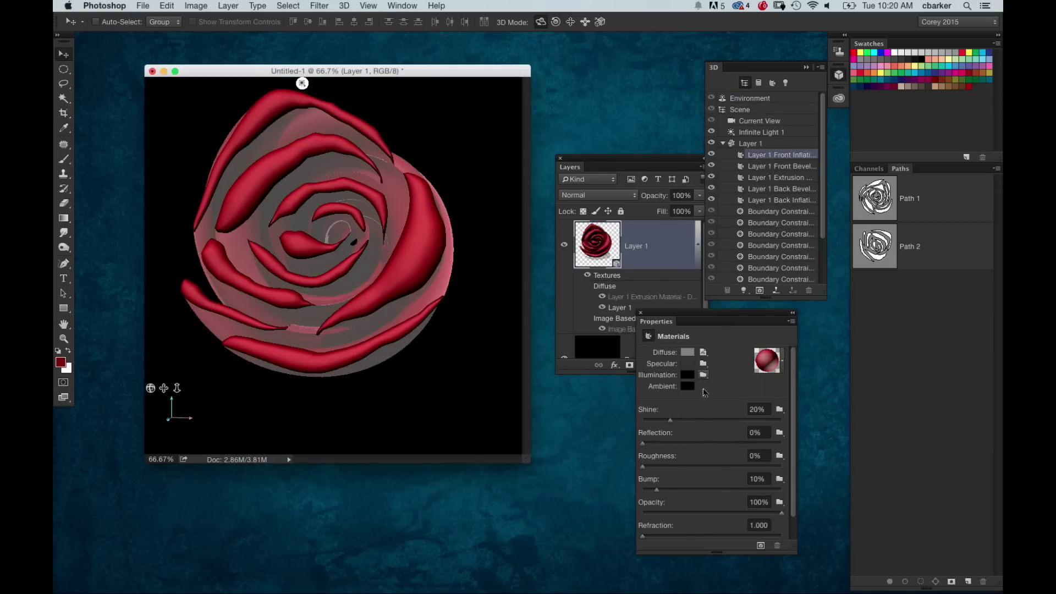
{"action": "left_click", "coordinate": [660, 443]}
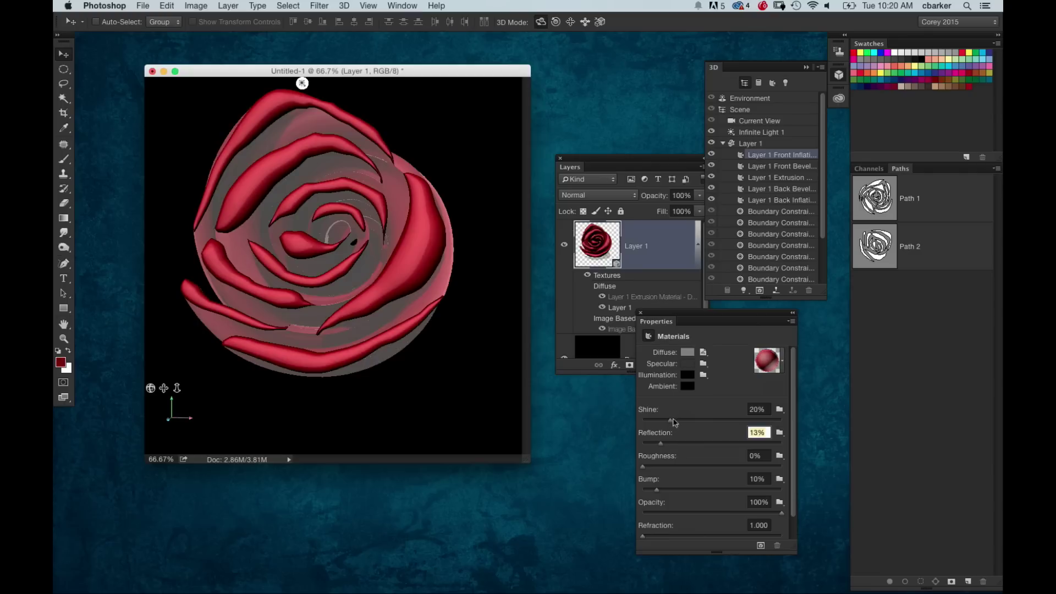
{"action": "left_click", "coordinate": [670, 421]}
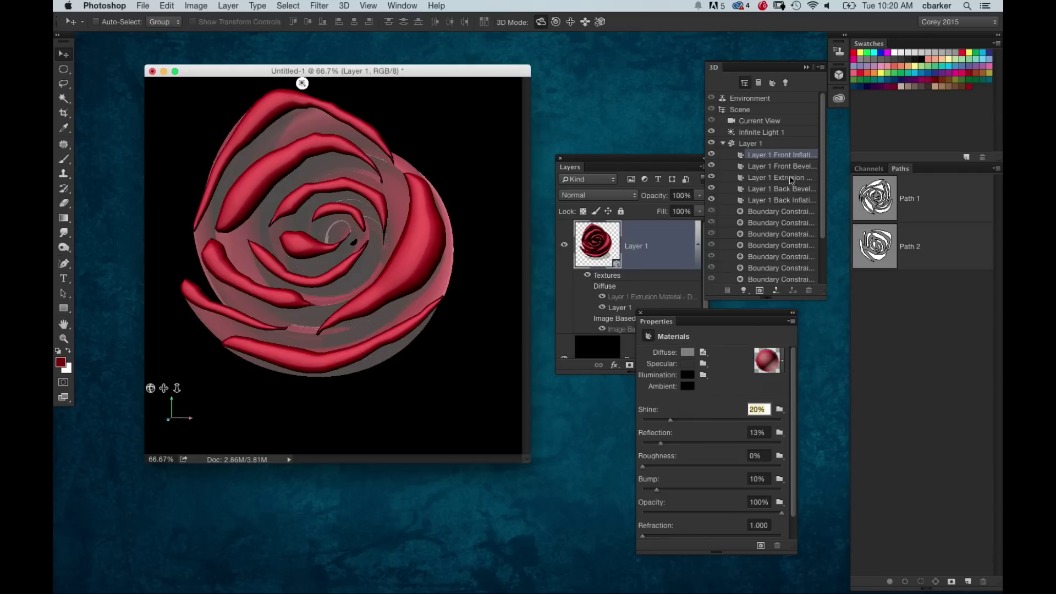
{"action": "left_click", "coordinate": [790, 179]}
{"action": "left_click", "coordinate": [663, 443]}
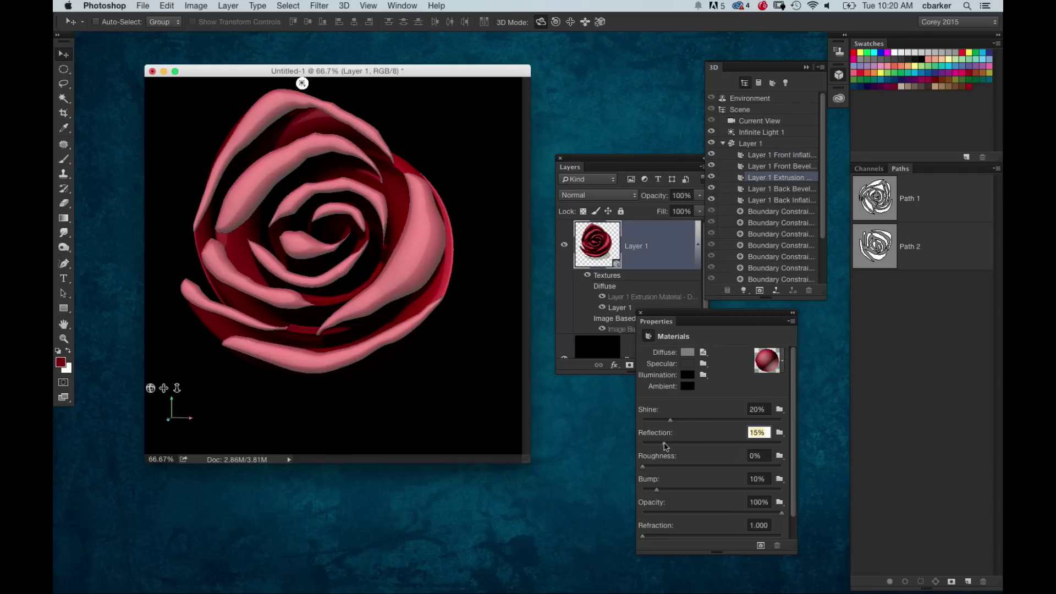
Orbit the camera view of the rose slightly and rotate the image-based light to refine the petal reflections
{"action": "left_click", "coordinate": [510, 253]}
{"action": "left_click_drag", "start_coordinate": [487, 225], "coordinate": [481, 227]}
{"action": "left_click", "coordinate": [775, 99]}
{"action": "mouse_move", "coordinate": [467, 172]}
{"action": "left_mouse_down"}
{"action": "mouse_move", "coordinate": [438, 176]}
{"action": "mouse_move", "coordinate": [462, 190]}
{"action": "mouse_move", "coordinate": [509, 176]}
{"action": "mouse_move", "coordinate": [455, 175]}
{"action": "mouse_move", "coordinate": [428, 189]}
{"action": "mouse_move", "coordinate": [436, 184]}
{"action": "left_mouse_up"}
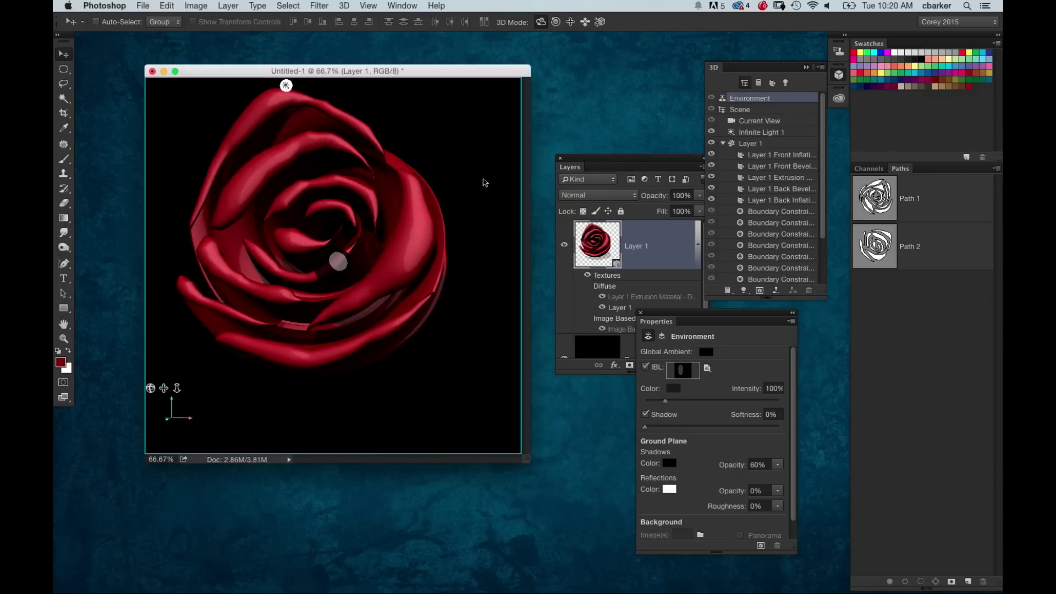
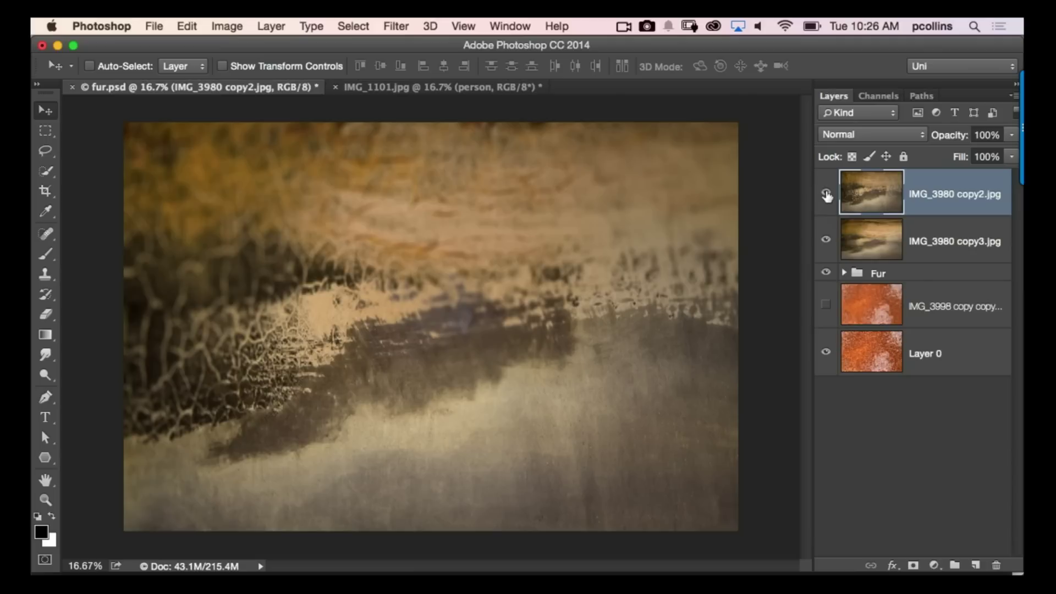
Compare the image with and without the IMG_3980 copy2.jpg layer, duplicate that layer, and hide the duplicate
{"action": "left_click", "coordinate": [826, 194]}
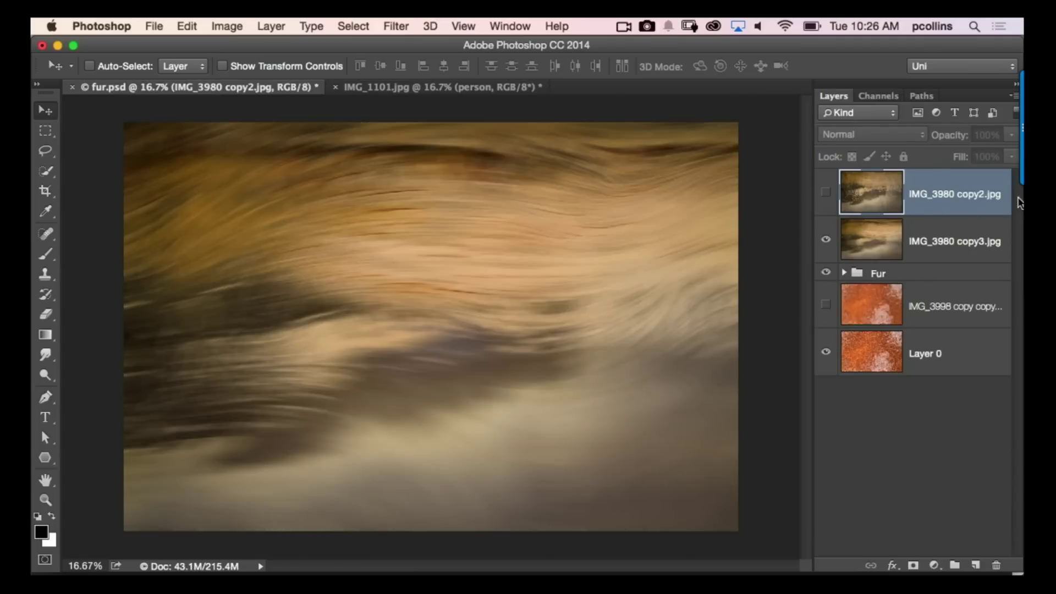
{"action": "left_click", "coordinate": [826, 192]}
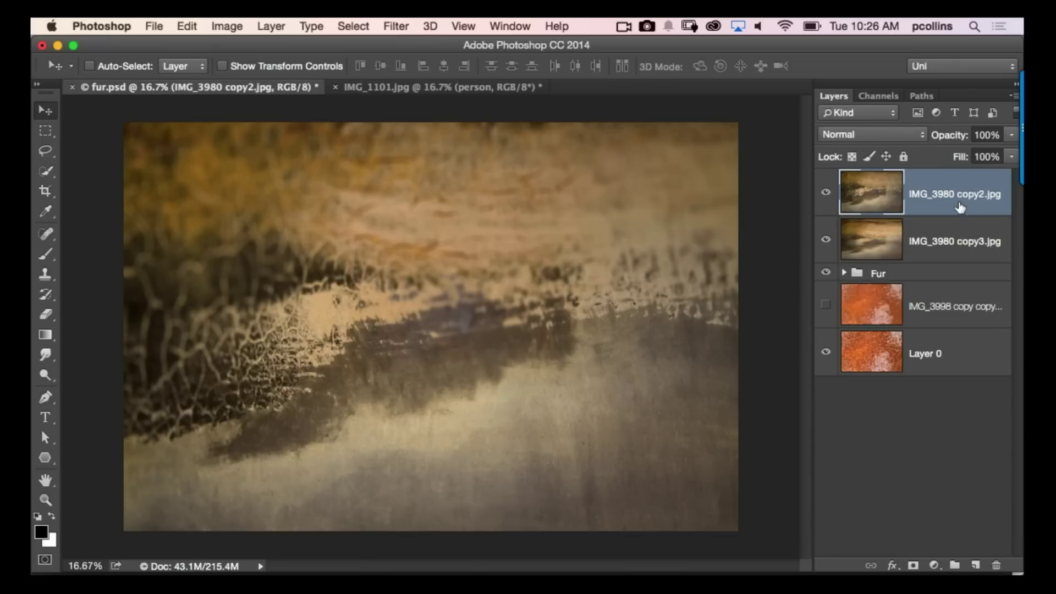
{"action": "key", "text": "super+j"}
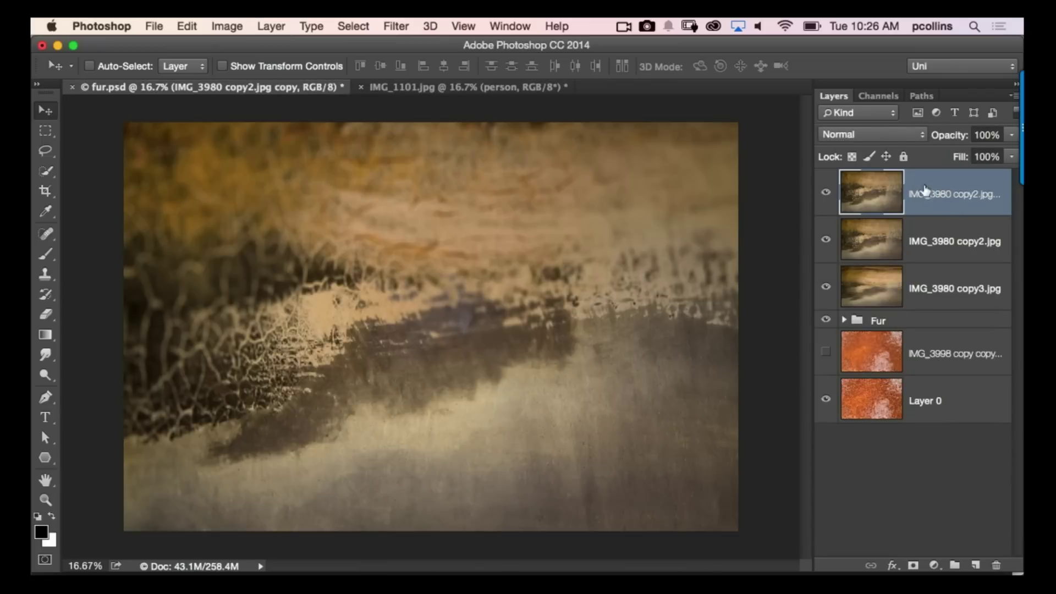
{"action": "left_click", "coordinate": [826, 192]}
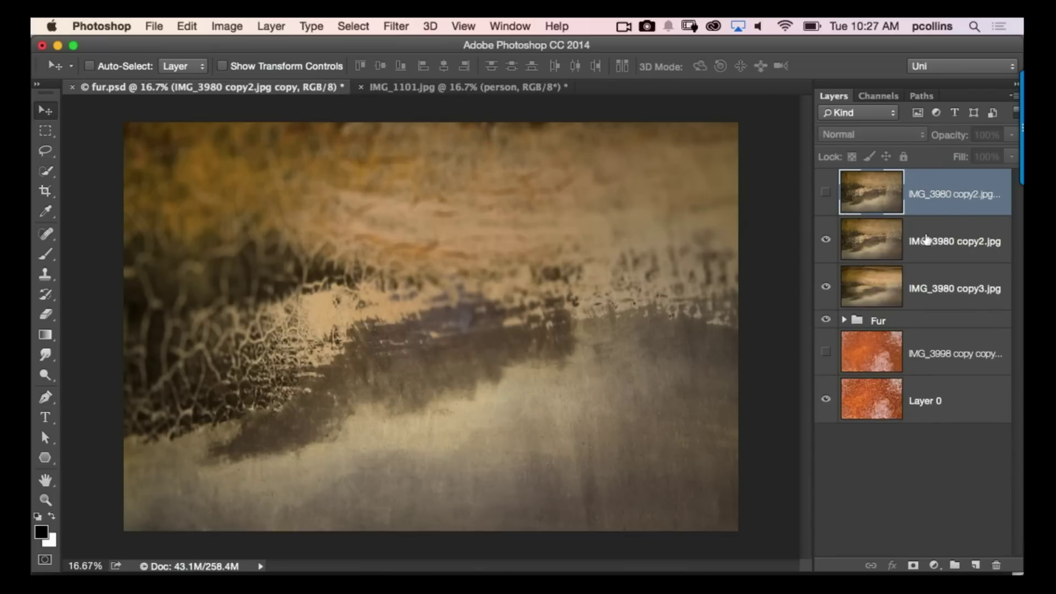
Start a Path Blur on the IMG_3980 copy2.jpg layer and stretch its default path into a wide arch across the image's middle
{"action": "left_click", "coordinate": [927, 241]}
{"action": "left_click", "coordinate": [395, 26]}
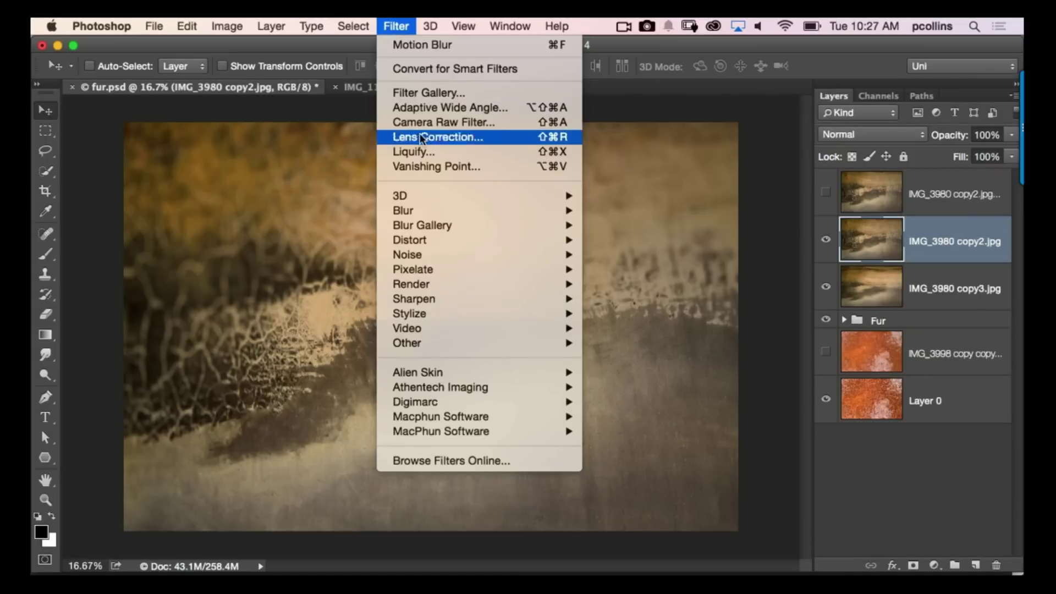
{"action": "mouse_move", "coordinate": [423, 230]}
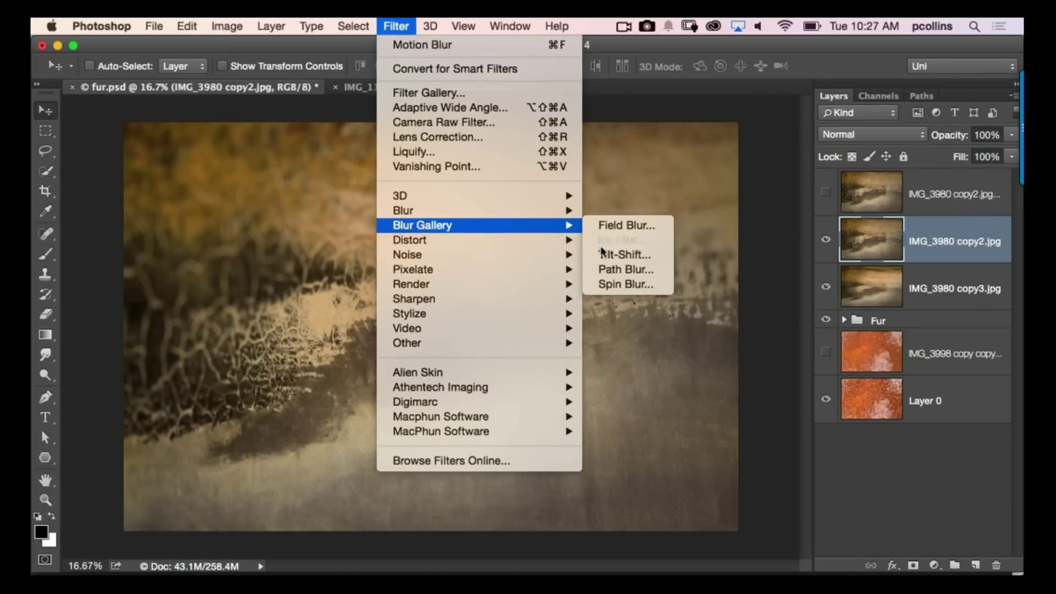
{"action": "left_click", "coordinate": [624, 269]}
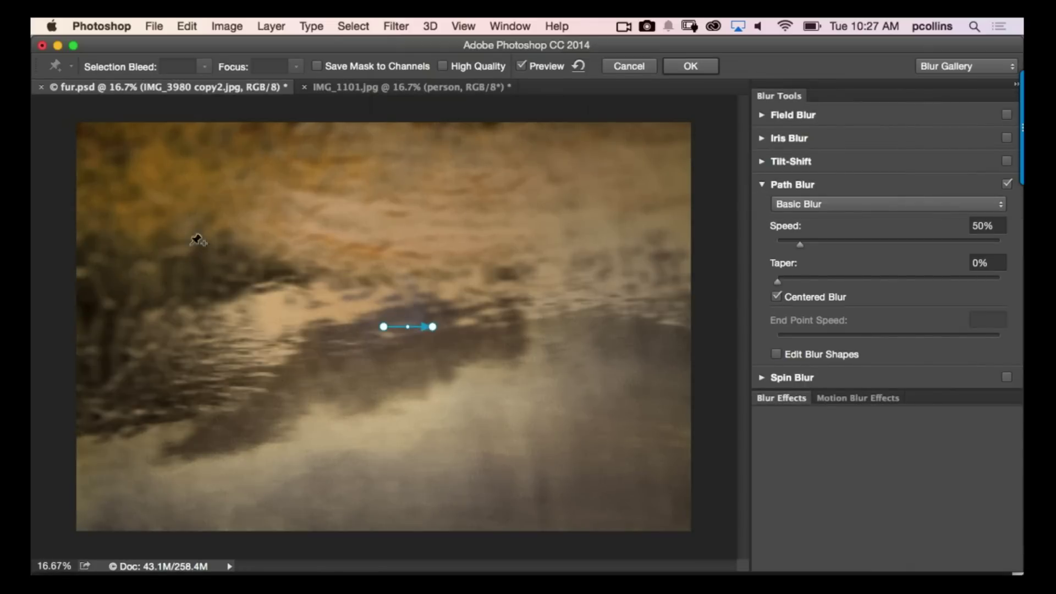
{"action": "left_click_drag", "start_coordinate": [383, 329], "coordinate": [181, 334]}
{"action": "left_click_drag", "start_coordinate": [306, 332], "coordinate": [310, 306]}
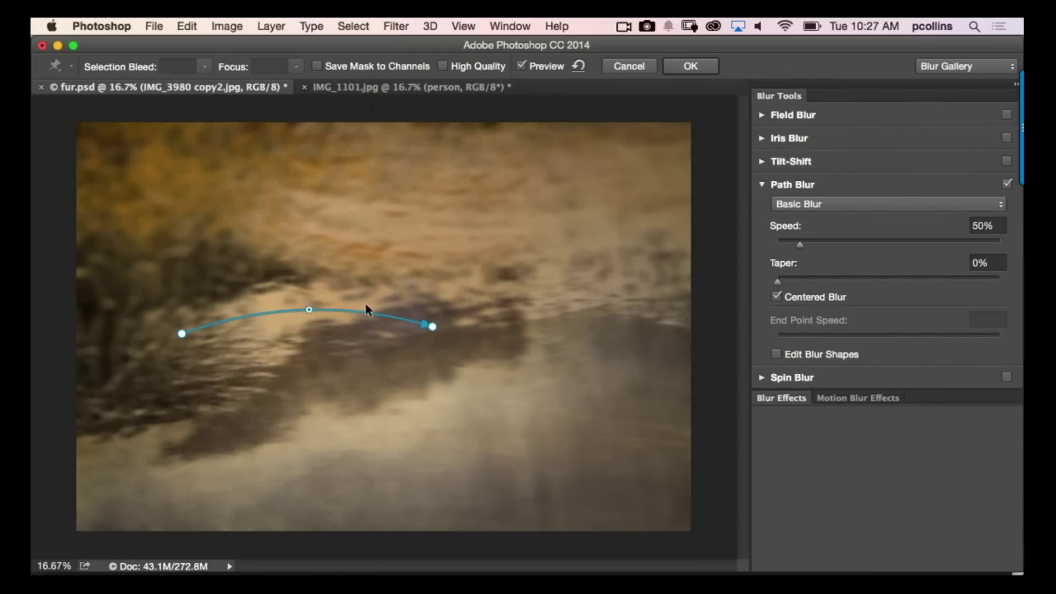
{"action": "left_click_drag", "start_coordinate": [432, 327], "coordinate": [627, 365]}
Add straight blur paths in the image's upper right, upper left and lower middle areas, and apply the Path Blur
{"action": "left_click", "coordinate": [590, 208]}
{"action": "left_click", "coordinate": [567, 196]}
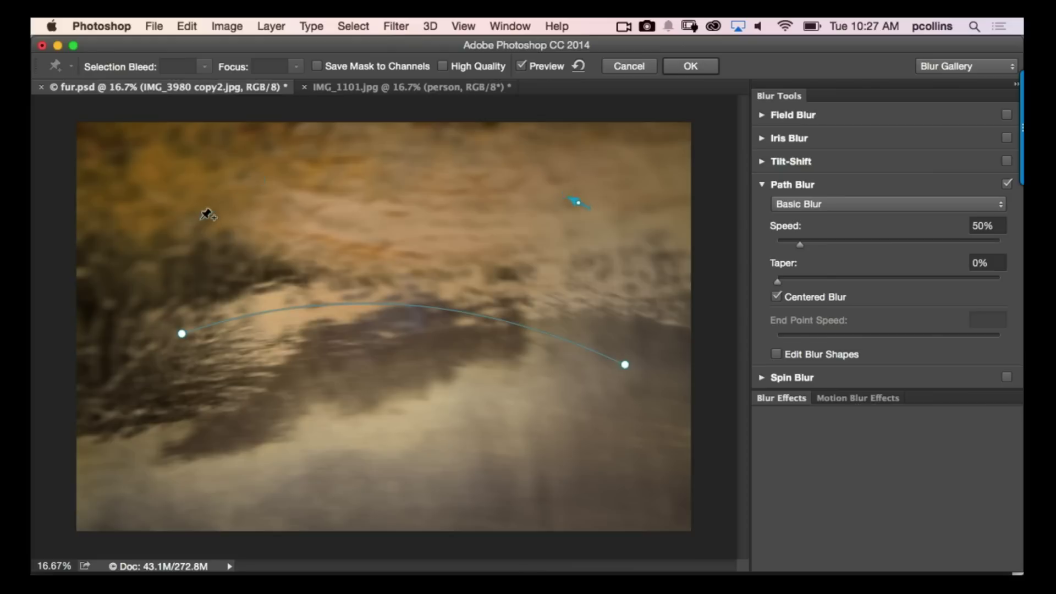
{"action": "left_click", "coordinate": [259, 179]}
{"action": "left_click", "coordinate": [201, 216]}
{"action": "left_click", "coordinate": [202, 216]}
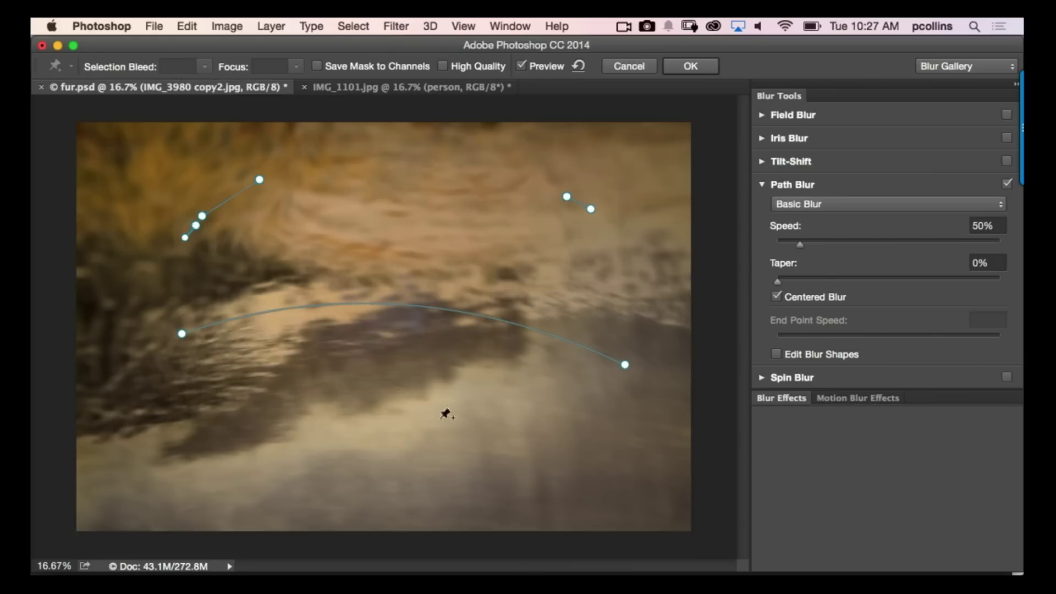
{"action": "key", "text": "m"}
{"action": "left_click", "coordinate": [542, 464]}
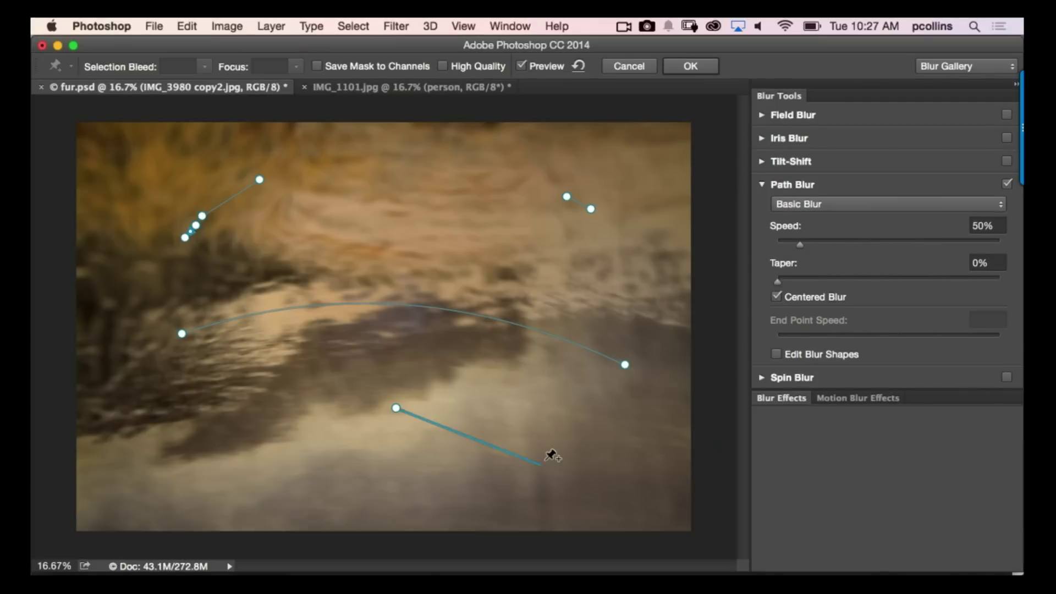
{"action": "double_click", "coordinate": [542, 464]}
{"action": "left_click", "coordinate": [685, 68]}
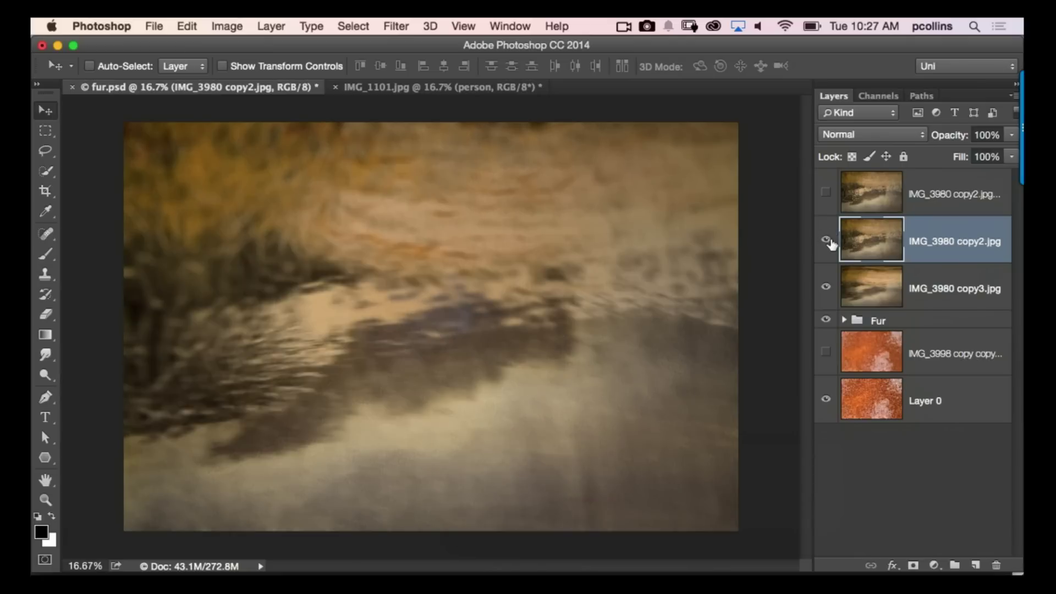
Hide the IMG_3980 copy2.jpg and IMG_3980 copy3.jpg layers and the Fur group, and show the IMG_3998 copy copy layer
{"action": "left_click", "coordinate": [825, 242]}
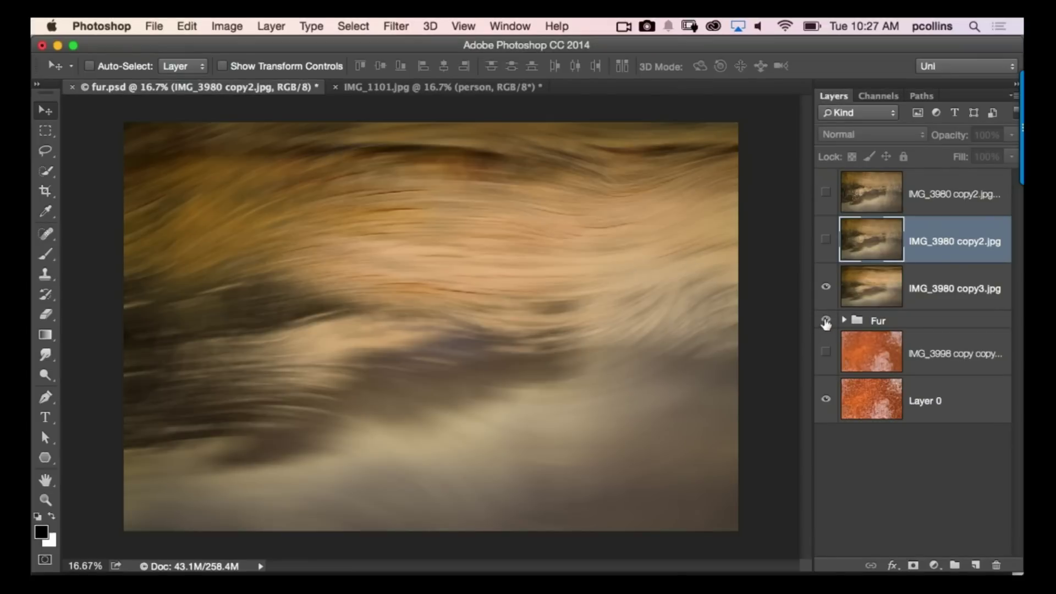
{"action": "left_click", "coordinate": [825, 321]}
{"action": "left_click", "coordinate": [825, 287]}
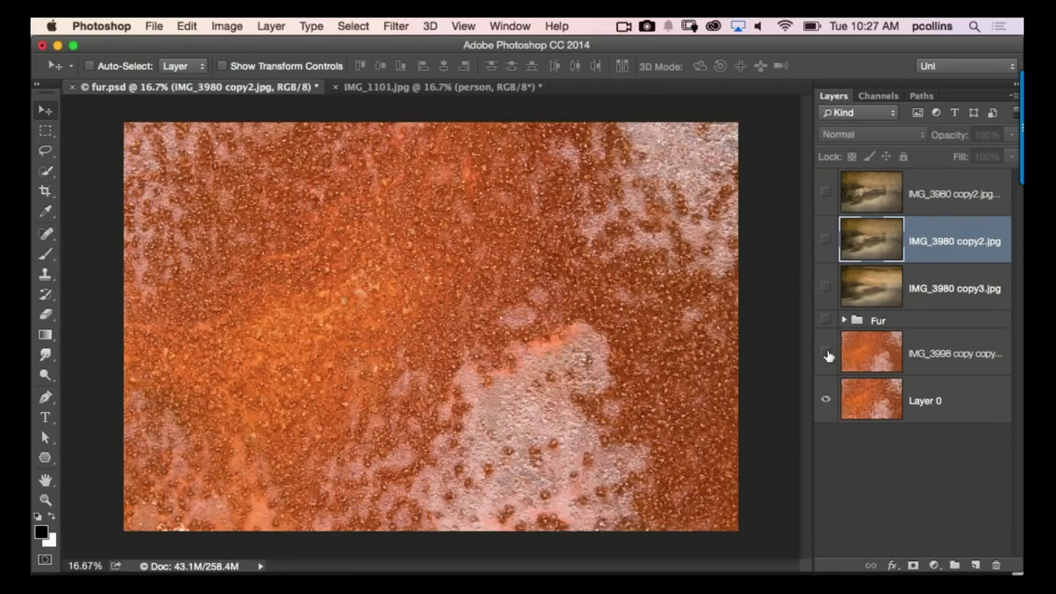
{"action": "left_click", "coordinate": [826, 352]}
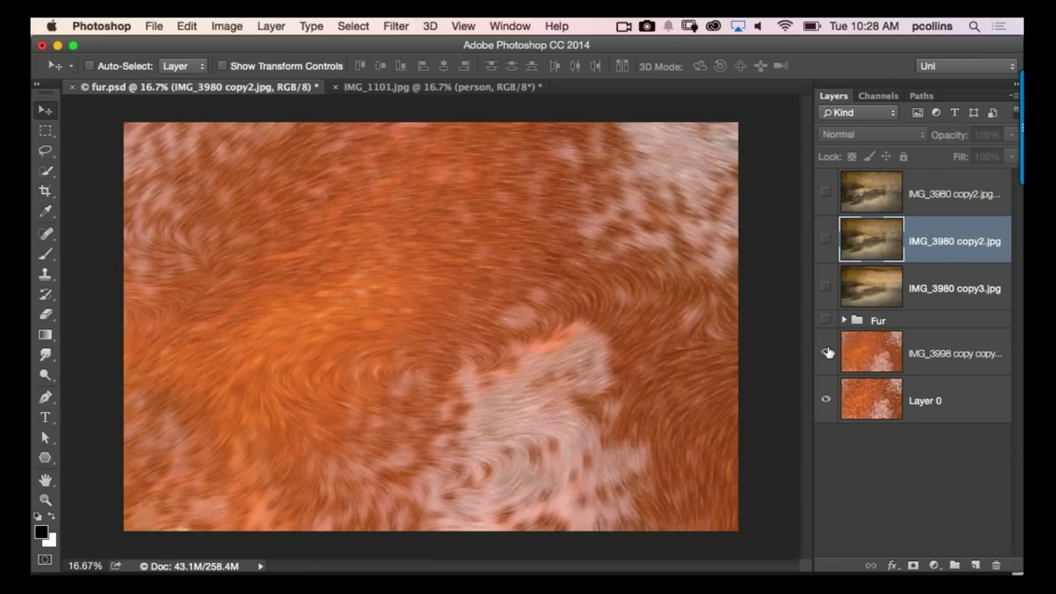
Show the Fur group and view its fur without the two adjustment layers, then with only the black-and-white adjustment
{"action": "left_click", "coordinate": [825, 319]}
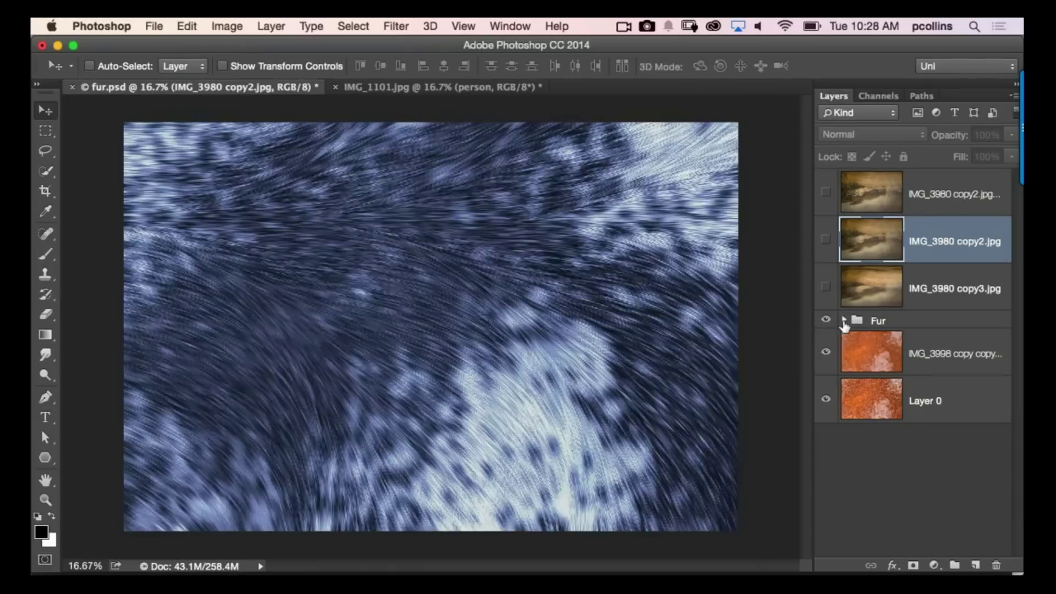
{"action": "left_click", "coordinate": [843, 320]}
{"action": "left_click", "coordinate": [825, 351]}
{"action": "left_click", "coordinate": [826, 399]}
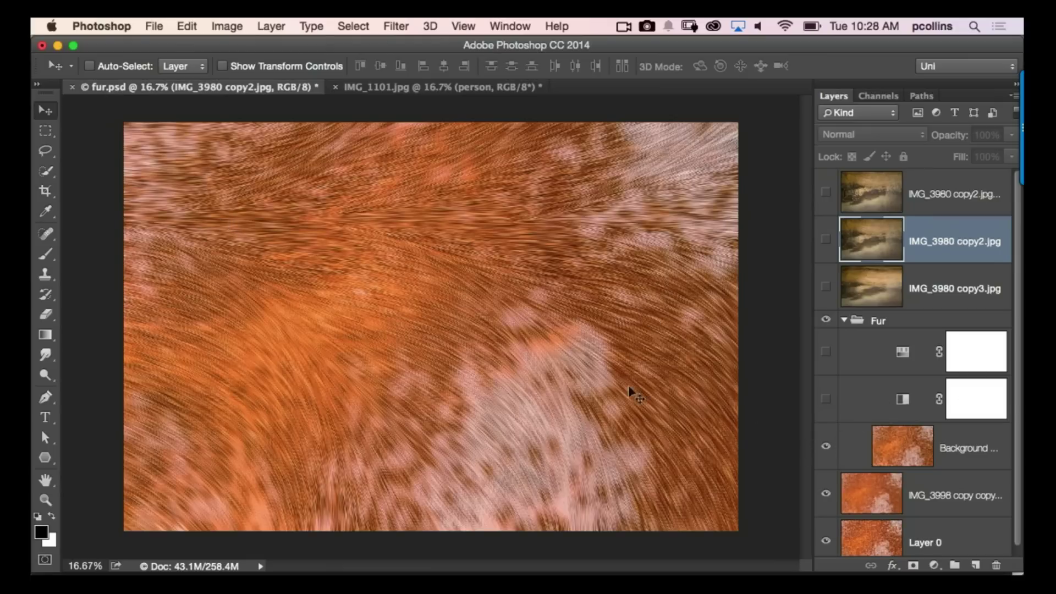
{"action": "left_click", "coordinate": [825, 399]}
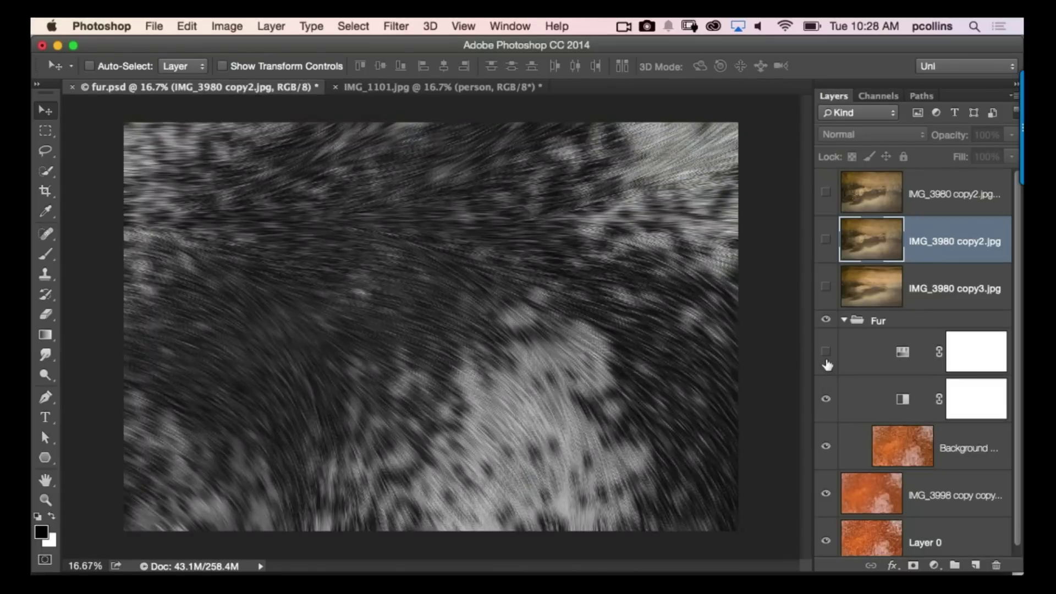
{"action": "left_click", "coordinate": [843, 321]}
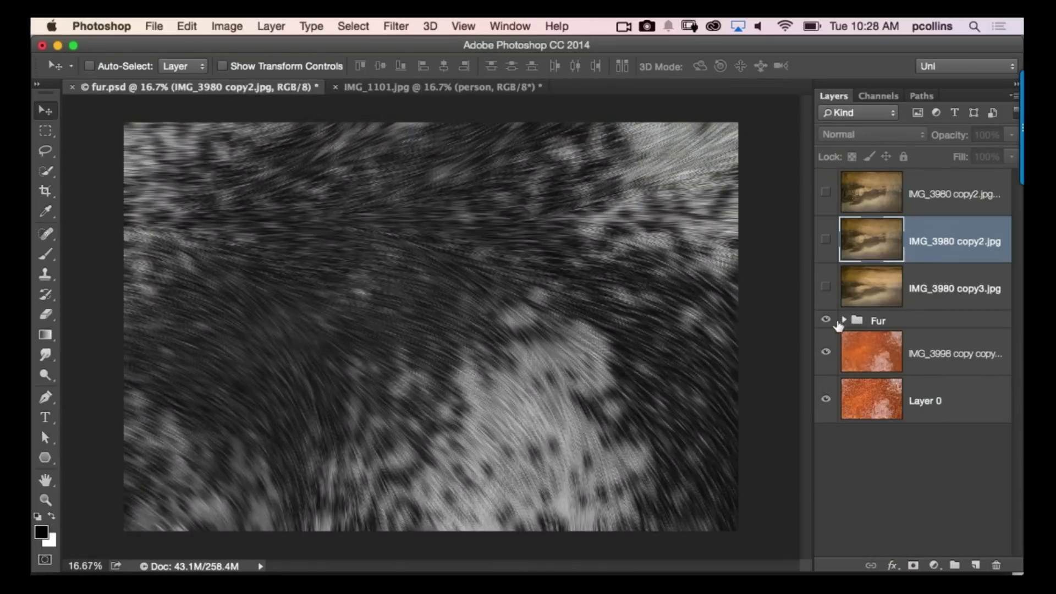
Hide the Fur group and the IMG_3998 copy copy layer, and duplicate Layer 0
{"action": "left_click", "coordinate": [826, 321]}
{"action": "left_click", "coordinate": [825, 352]}
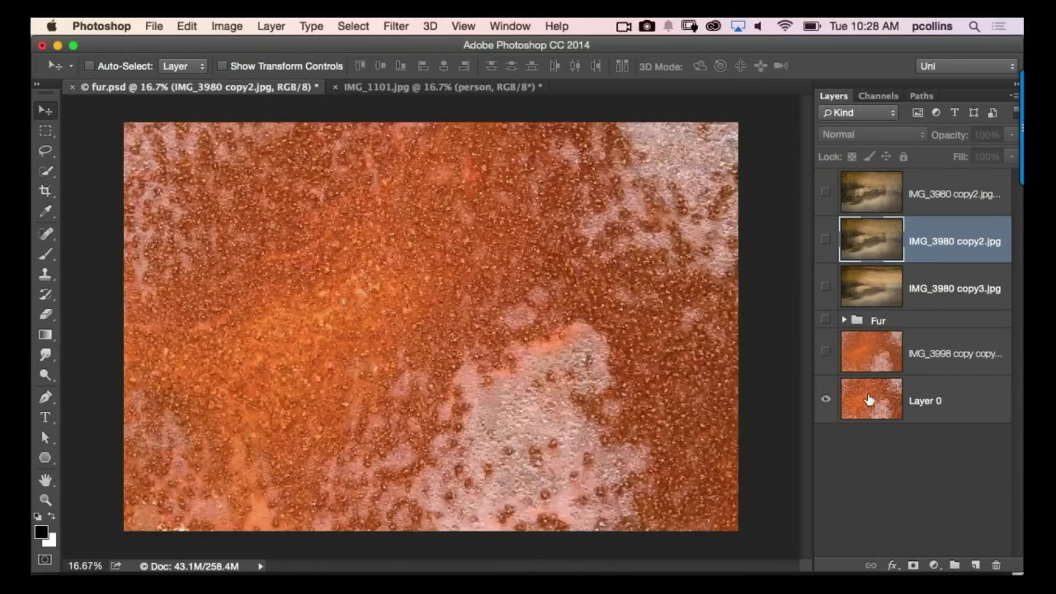
{"action": "left_click", "coordinate": [867, 405]}
{"action": "key", "text": "super+j"}
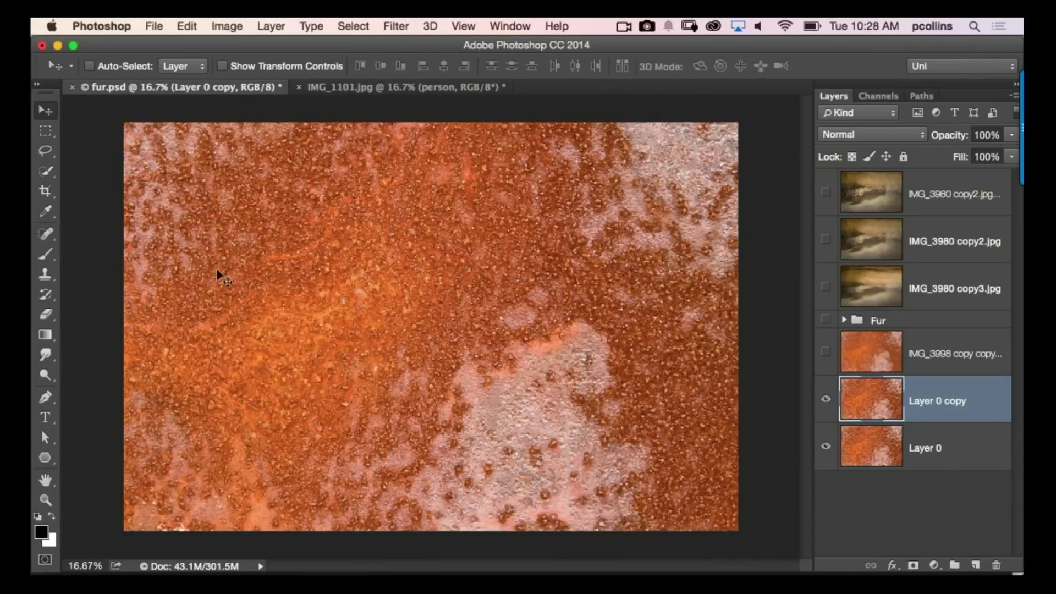
Start a Path Blur on Layer 0 copy and stretch its default path nearly horizontally across the full image width
{"action": "left_click", "coordinate": [398, 26]}
{"action": "mouse_move", "coordinate": [458, 227]}
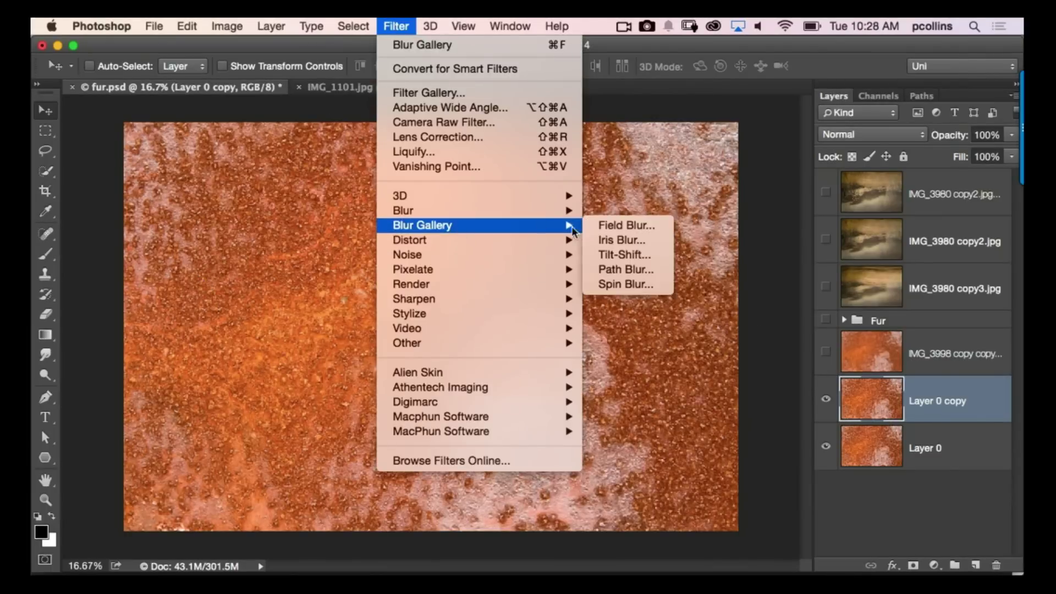
{"action": "left_click", "coordinate": [632, 270]}
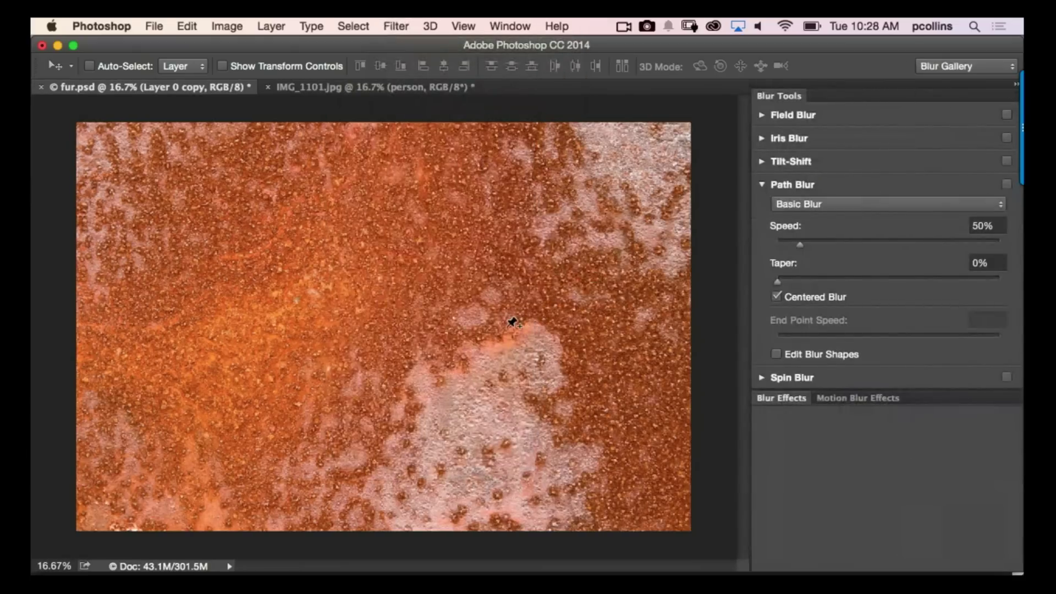
{"action": "left_click_drag", "start_coordinate": [382, 330], "coordinate": [55, 284]}
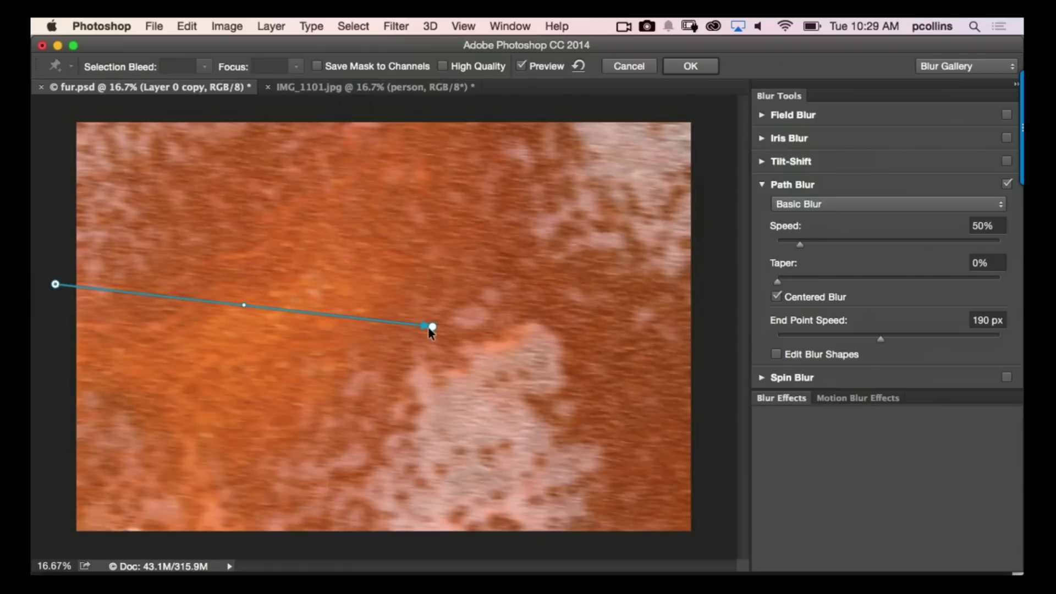
{"action": "left_click_drag", "start_coordinate": [432, 328], "coordinate": [706, 290]}
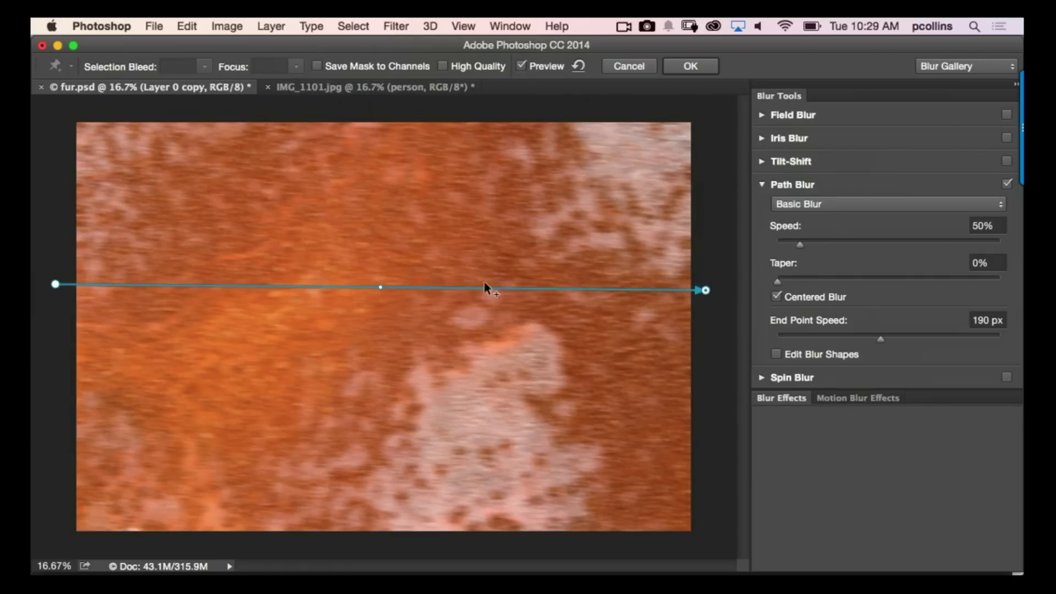
Add two blur paths from below the horizontal path to the image's lower edge, in its left and middle areas, and bow both rightward
{"action": "left_click", "coordinate": [380, 287]}
{"action": "double_click", "coordinate": [107, 542]}
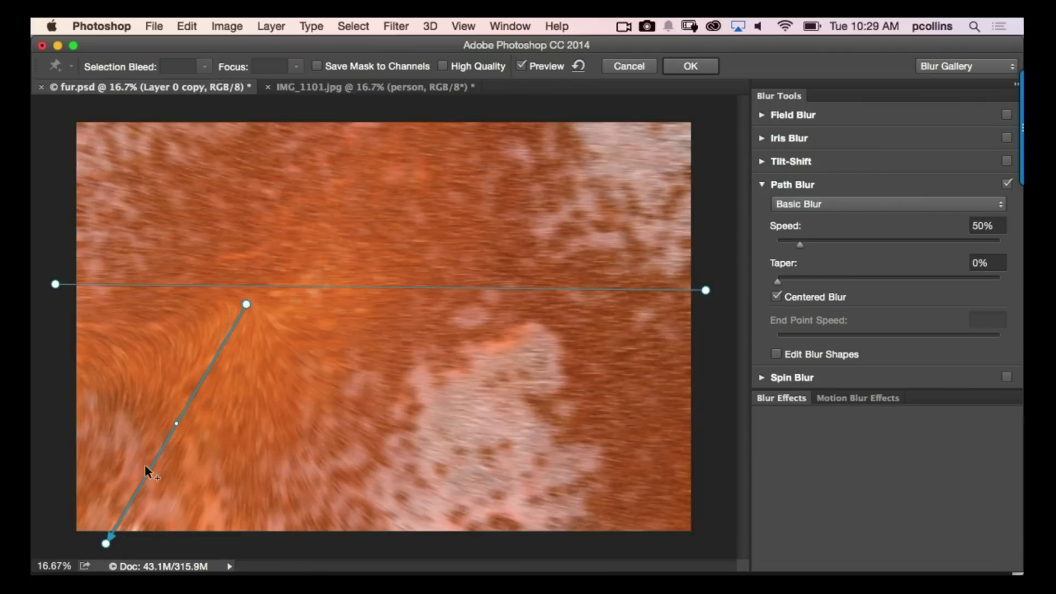
{"action": "left_click_drag", "start_coordinate": [175, 426], "coordinate": [218, 456]}
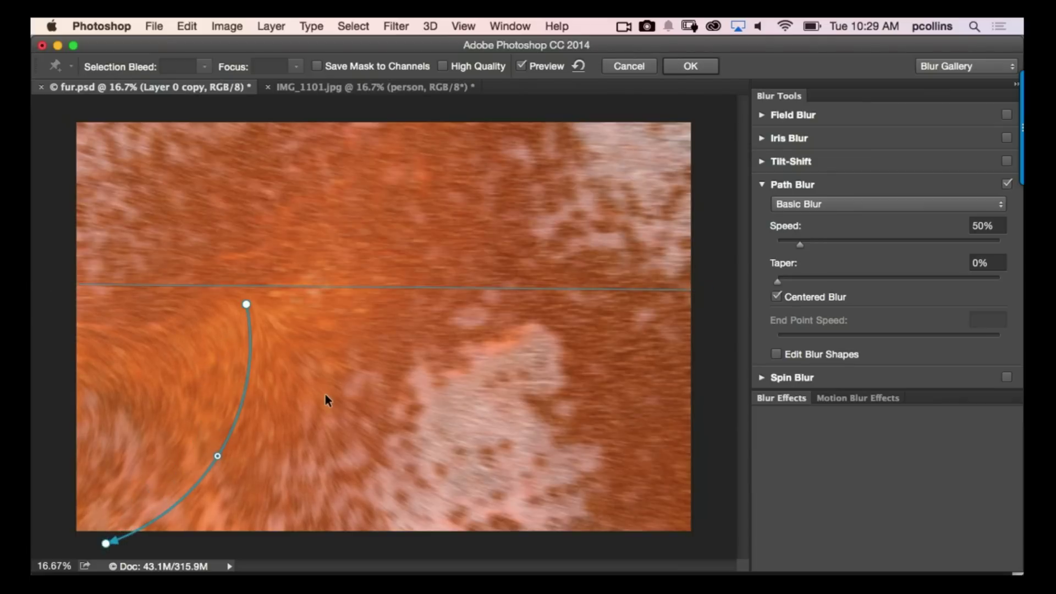
{"action": "left_click", "coordinate": [392, 304]}
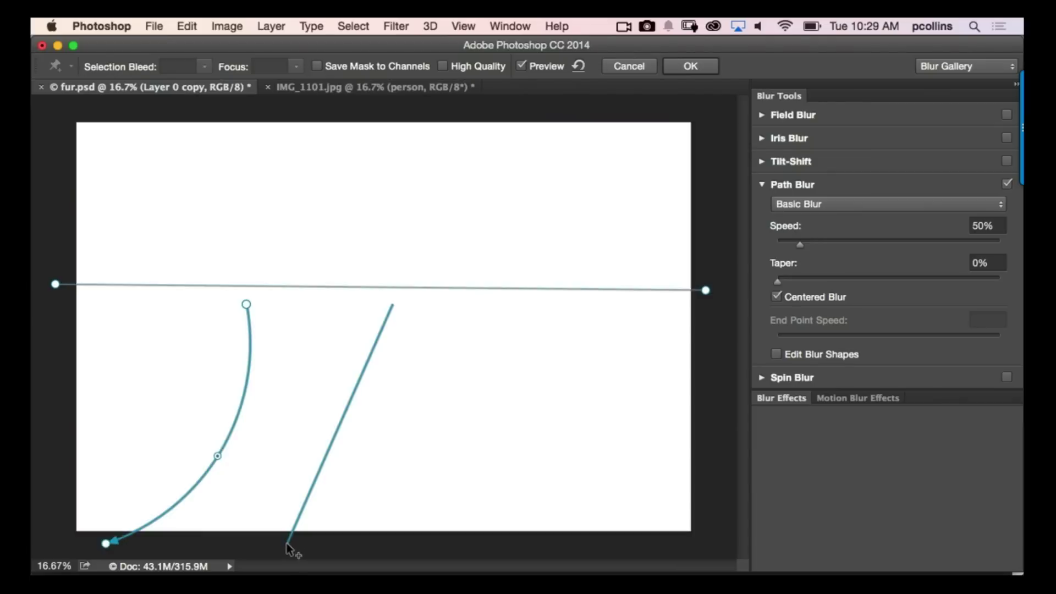
{"action": "double_click", "coordinate": [287, 545]}
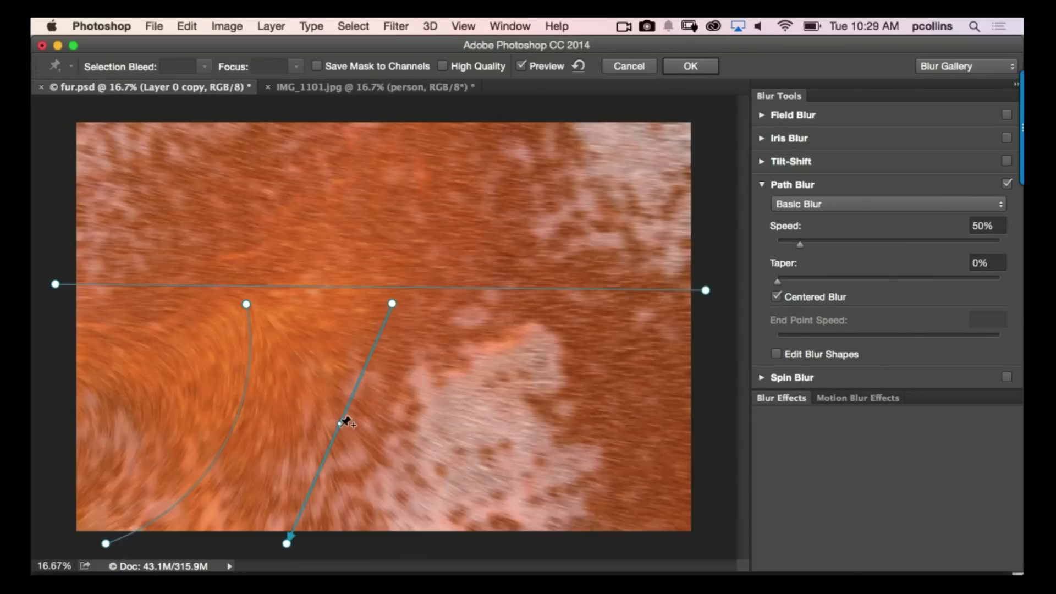
{"action": "left_click_drag", "start_coordinate": [341, 425], "coordinate": [377, 454]}
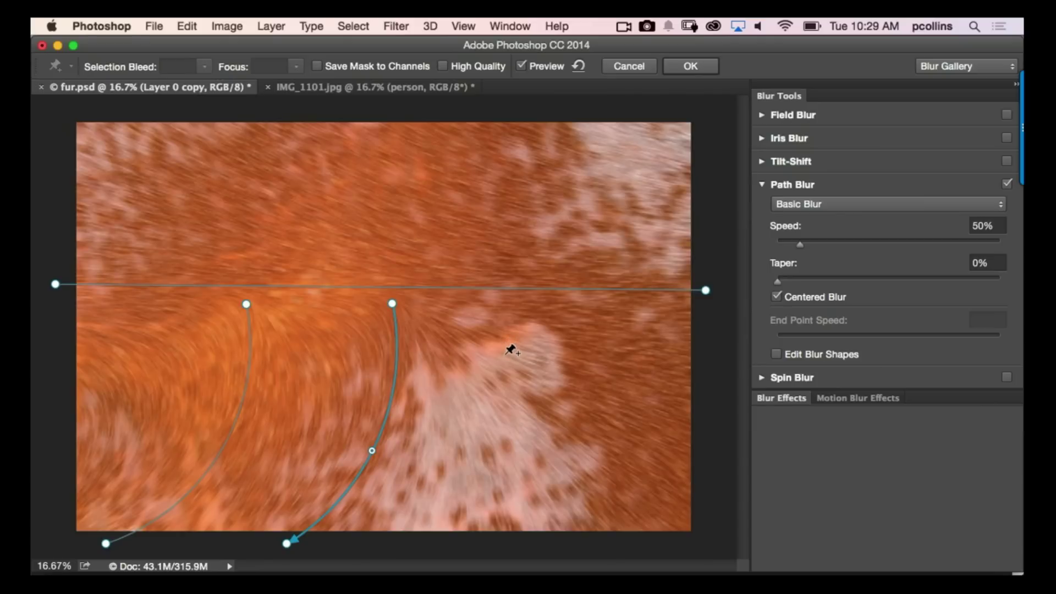
Add a third downward blur path through the pale area at the lower right, bow it rightward, and apply the Path Blur
{"action": "left_click_drag", "start_coordinate": [529, 307], "coordinate": [508, 462]}
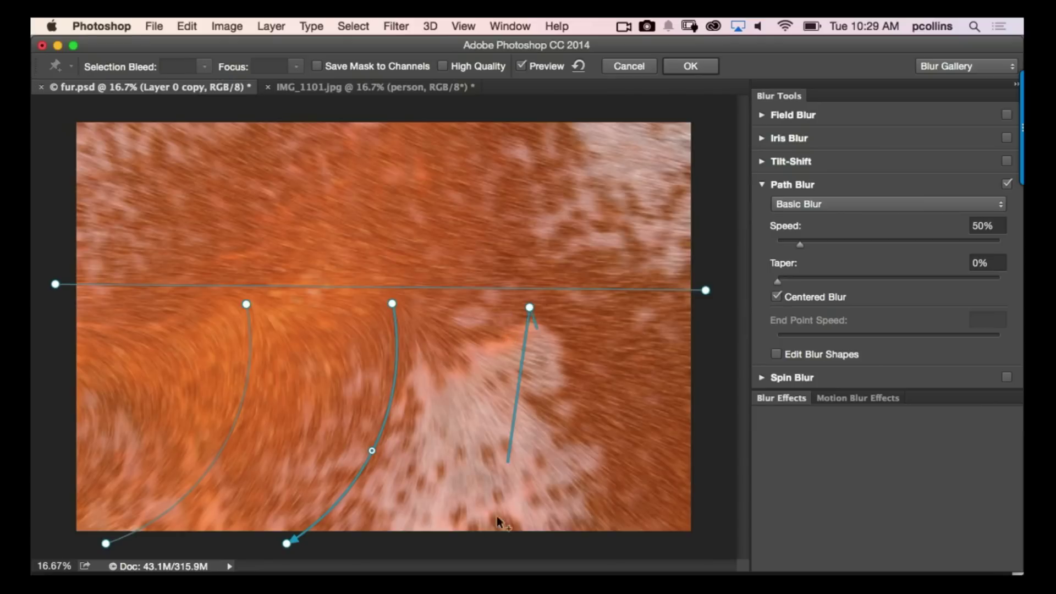
{"action": "left_click", "coordinate": [489, 546]}
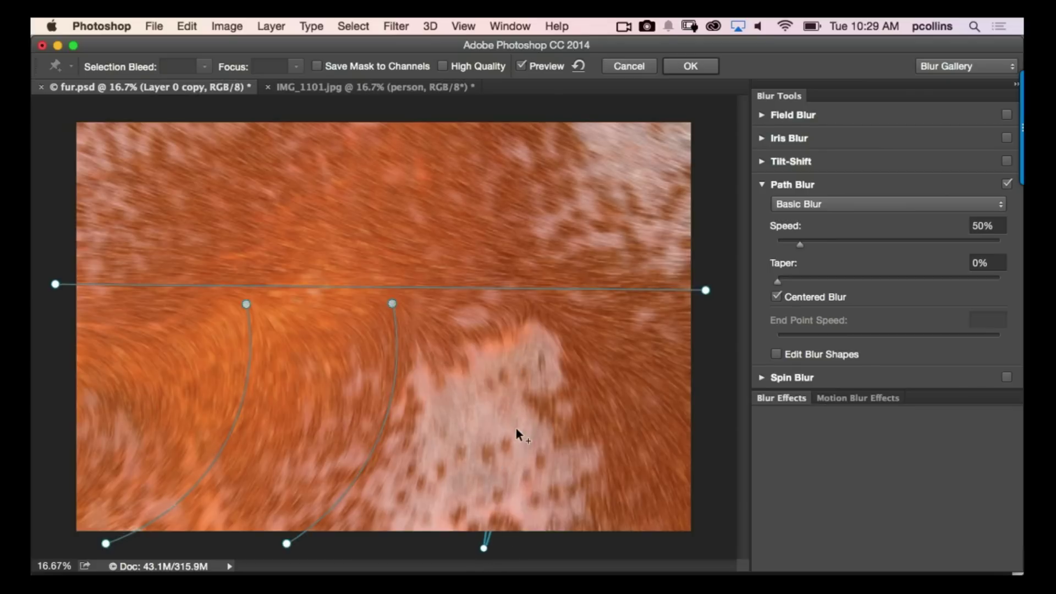
{"action": "key", "text": "Return"}
{"action": "left_click_drag", "start_coordinate": [509, 431], "coordinate": [547, 437]}
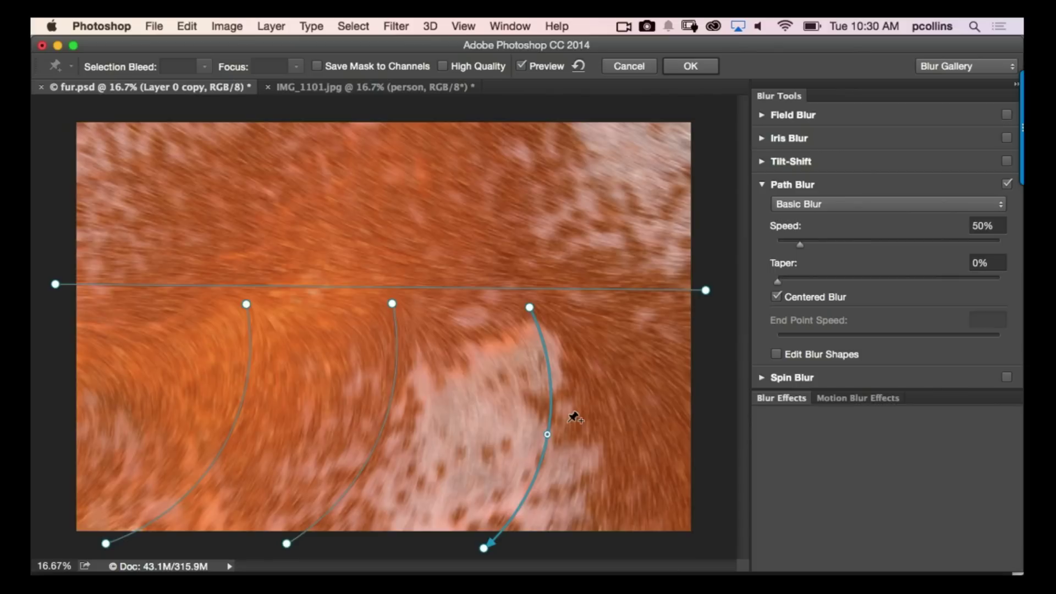
{"action": "left_click", "coordinate": [704, 68]}
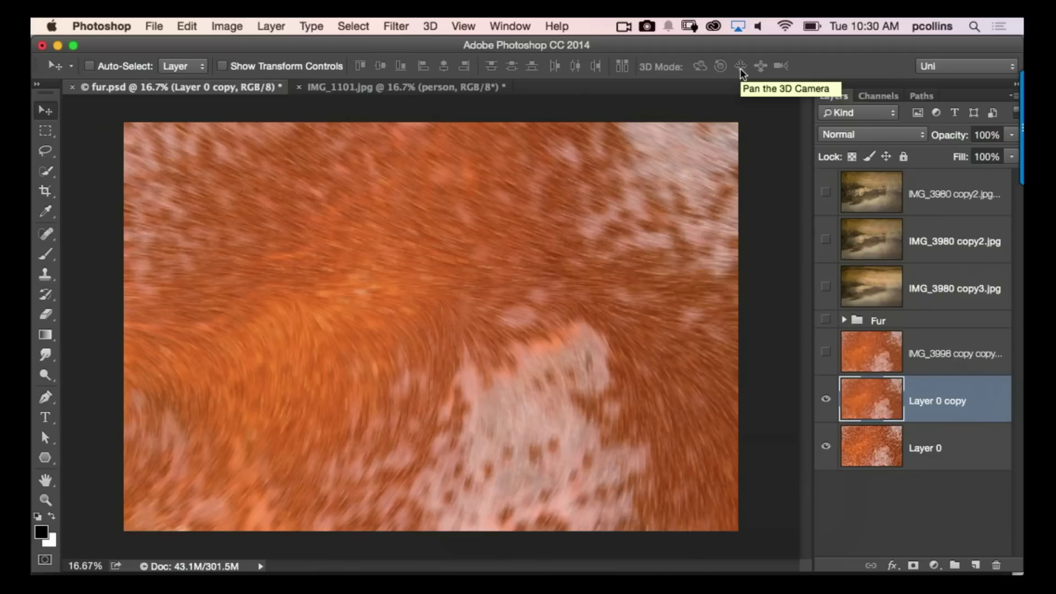
Examine the blurred hair-like strands of Layer 0 copy at 50%, both around the curved paths and in the upper area
{"action": "key", "text": "super+plus"}
{"action": "key", "text": "super+plus"}
{"action": "key", "text": "super+plus"}
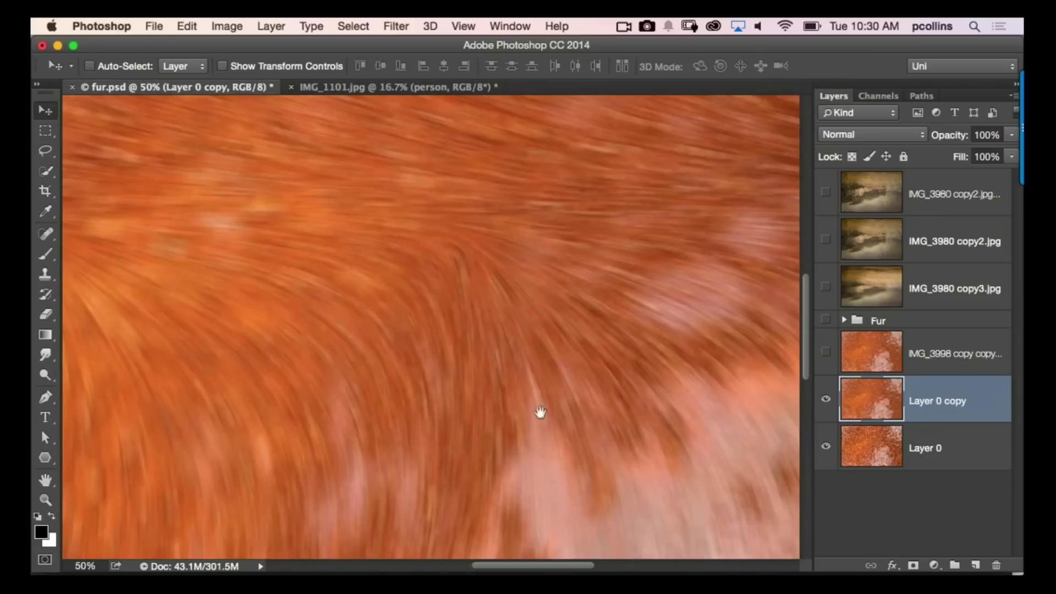
{"action": "key", "text": "space"}
{"action": "left_click_drag", "start_coordinate": [561, 422], "coordinate": [457, 284]}
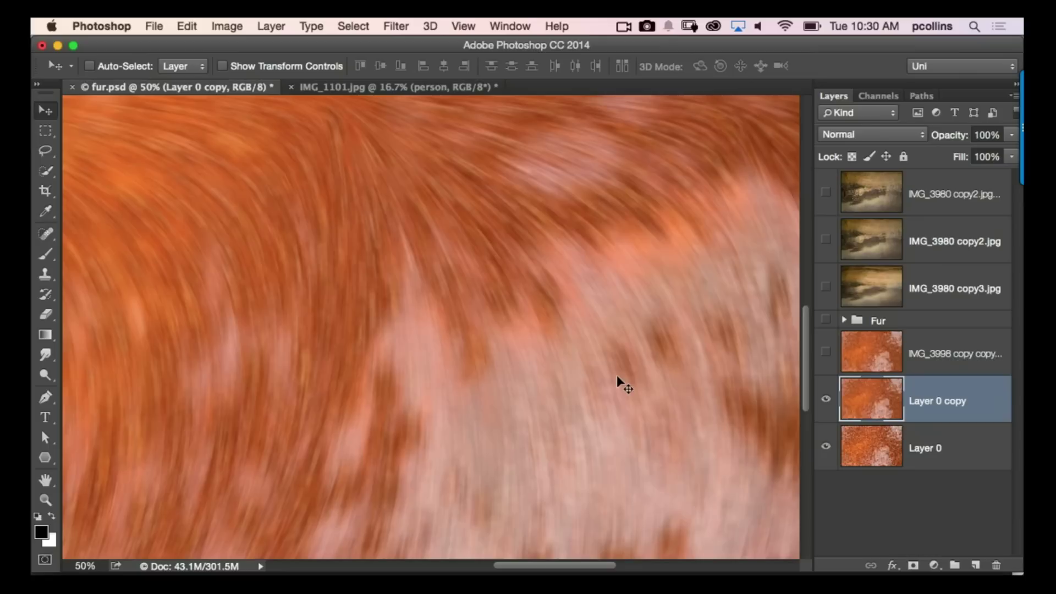
{"action": "key", "text": "space"}
{"action": "left_click_drag", "start_coordinate": [604, 205], "coordinate": [712, 332]}
{"action": "left_click_drag", "start_coordinate": [473, 298], "coordinate": [608, 462]}
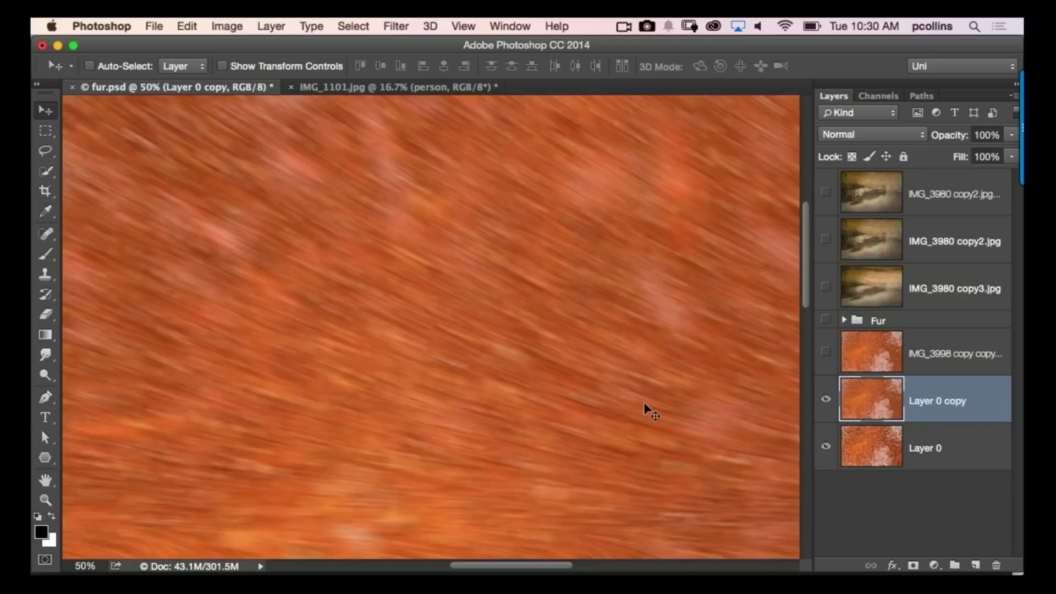
Show the Fur group and its upper colour adjustment layer, and inspect the blue-tinted fur strands at 100%
{"action": "left_click", "coordinate": [825, 319]}
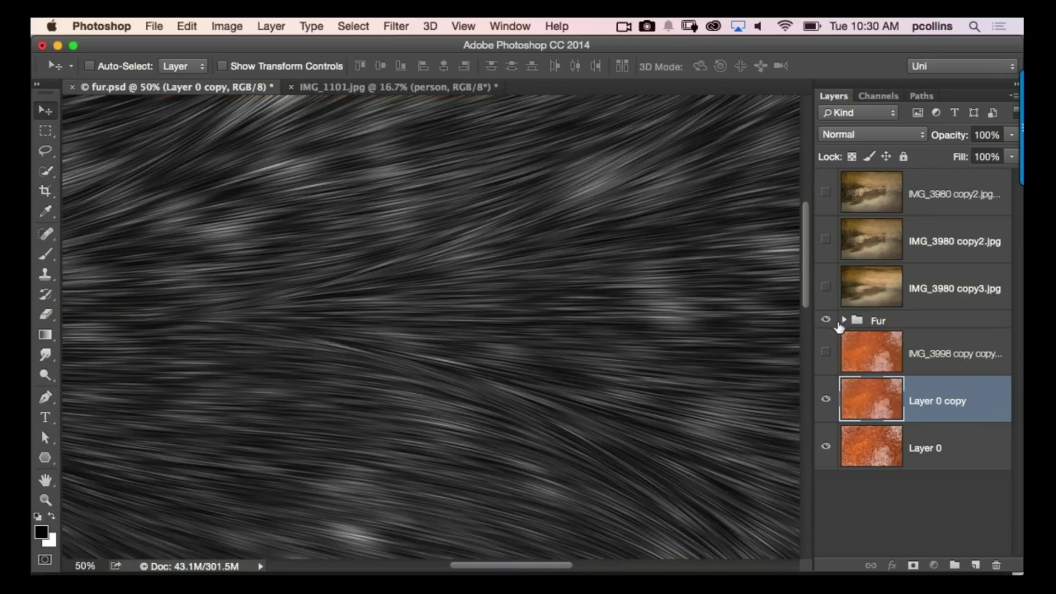
{"action": "left_click", "coordinate": [844, 320]}
{"action": "left_click", "coordinate": [825, 352]}
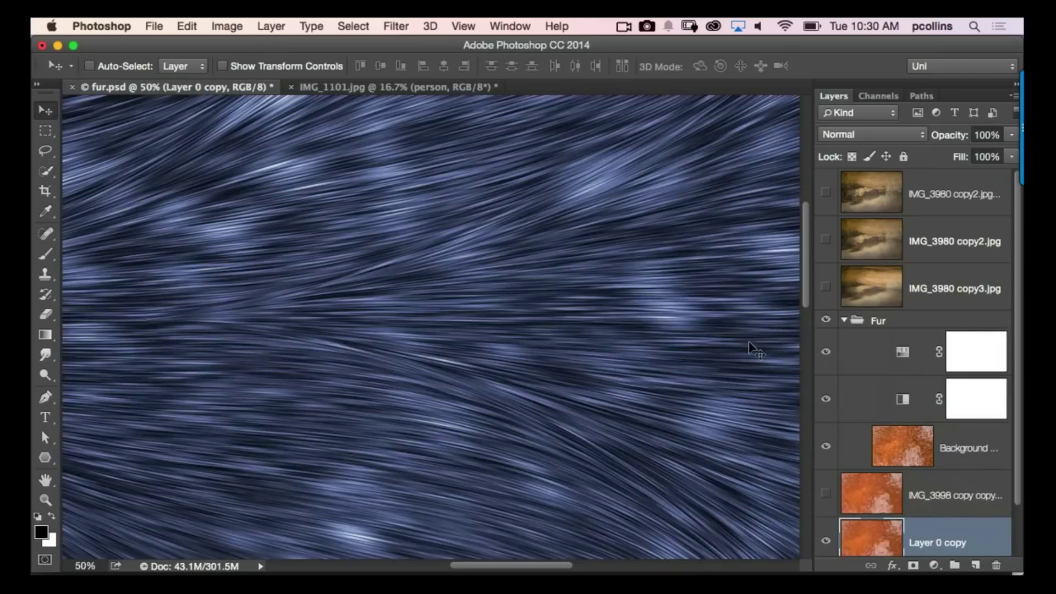
{"action": "key", "text": "super+plus"}
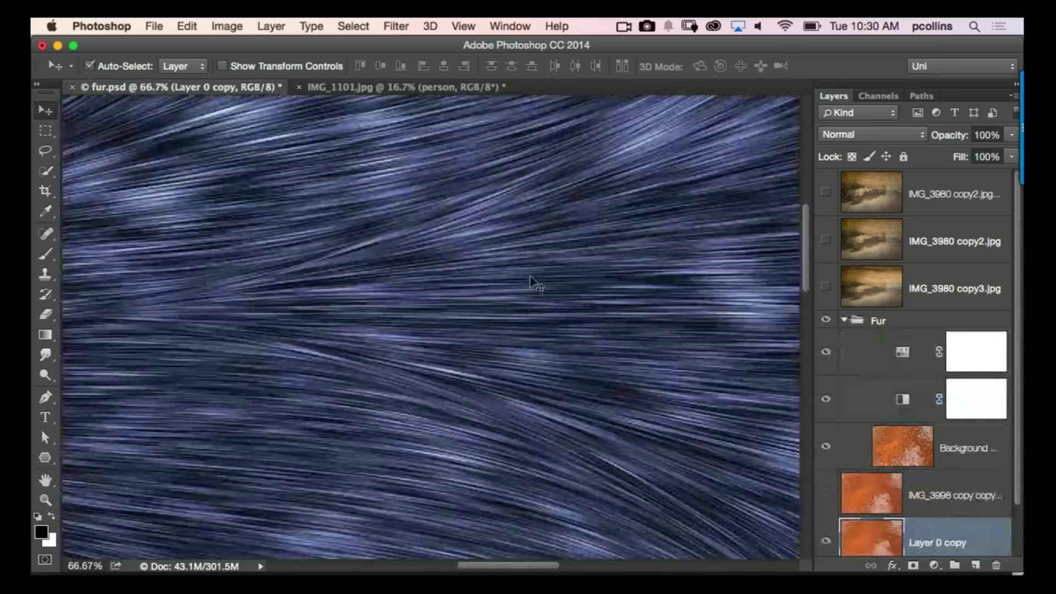
{"action": "key", "text": "super+plus"}
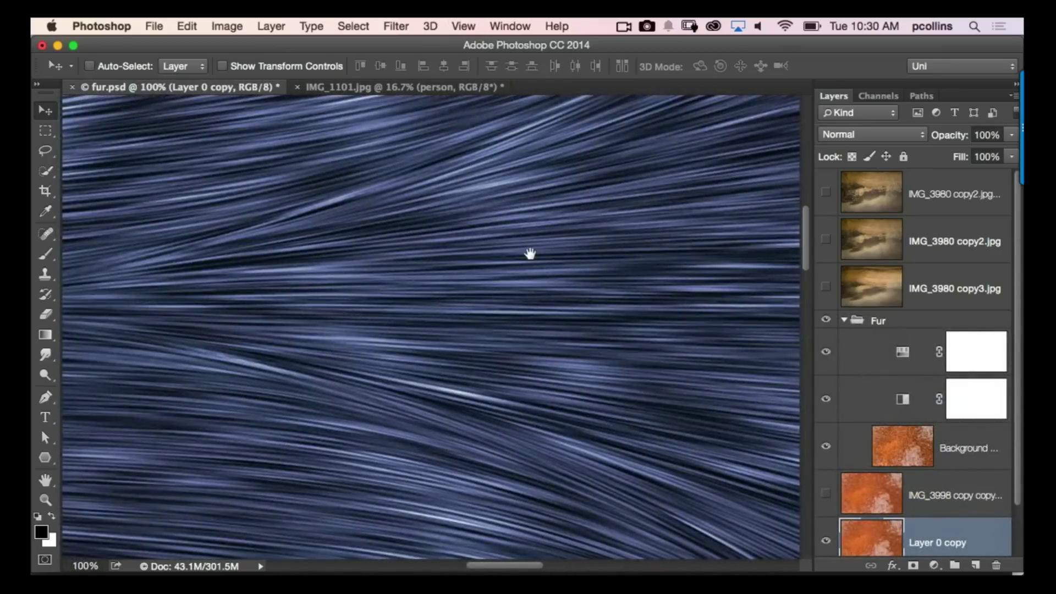
{"action": "left_click_drag", "start_coordinate": [530, 253], "coordinate": [641, 420]}
{"action": "mouse_move", "coordinate": [426, 276]}
{"action": "left_mouse_down"}
{"action": "mouse_move", "coordinate": [635, 303]}
{"action": "mouse_move", "coordinate": [698, 274]}
{"action": "left_mouse_up"}
{"action": "mouse_move", "coordinate": [466, 295]}
{"action": "left_mouse_down"}
{"action": "mouse_move", "coordinate": [505, 304]}
{"action": "mouse_move", "coordinate": [622, 218]}
{"action": "left_mouse_up"}
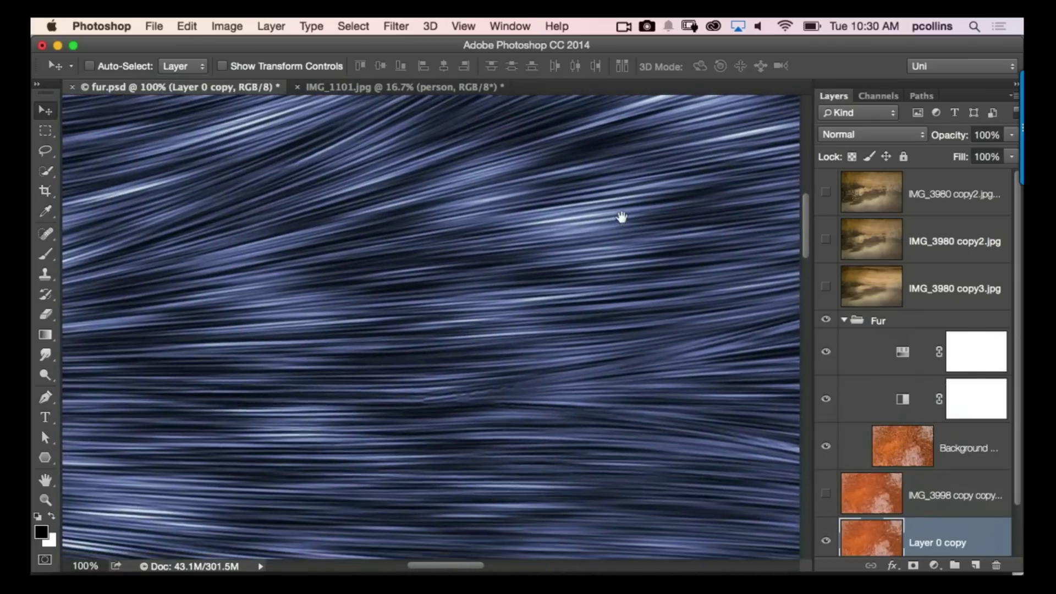
{"action": "left_click_drag", "start_coordinate": [447, 299], "coordinate": [423, 427]}
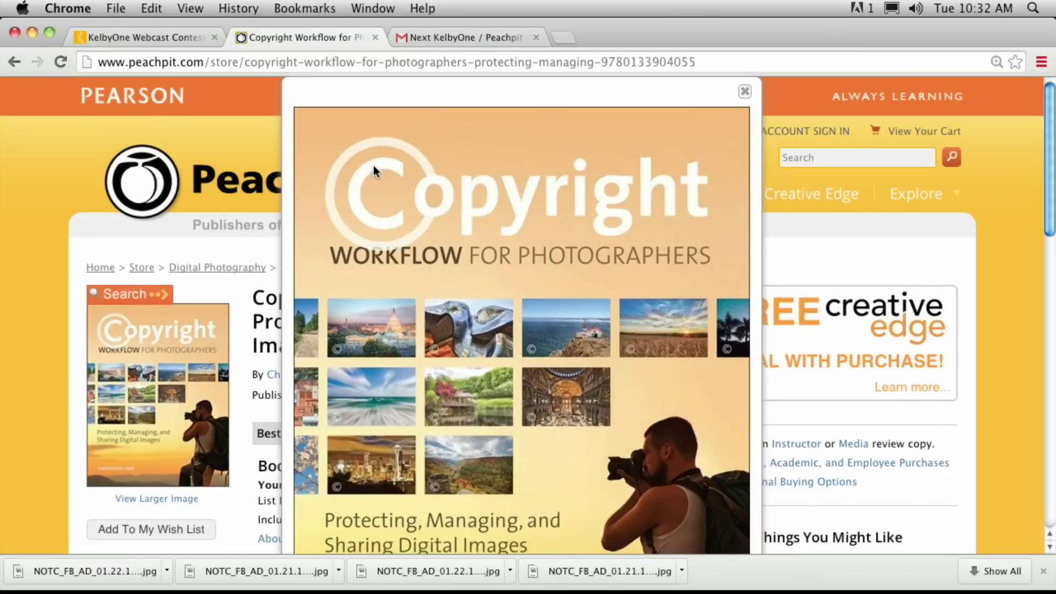
Look over the enlarged cover of the Copyright Workflow for Photographers book on the Peachpit page in Chrome
{"action": "scroll", "coordinate": [373, 171], "scroll_direction": "down", "scroll_amount": 4}
{"action": "scroll", "coordinate": [372, 183], "scroll_direction": "down", "scroll_amount": 3}
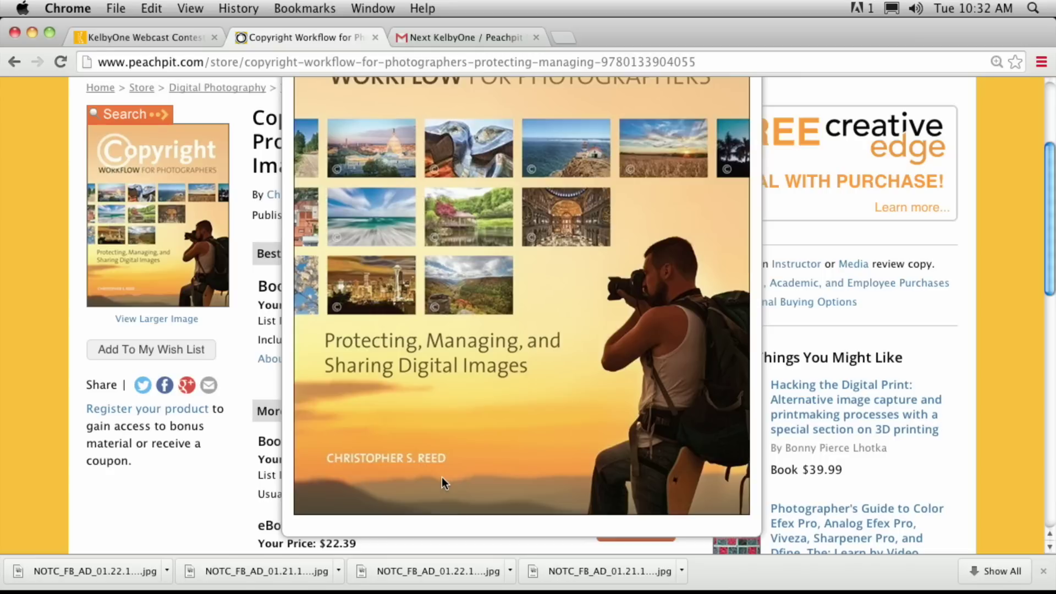
{"action": "scroll", "coordinate": [442, 478], "scroll_direction": "up", "scroll_amount": 5}
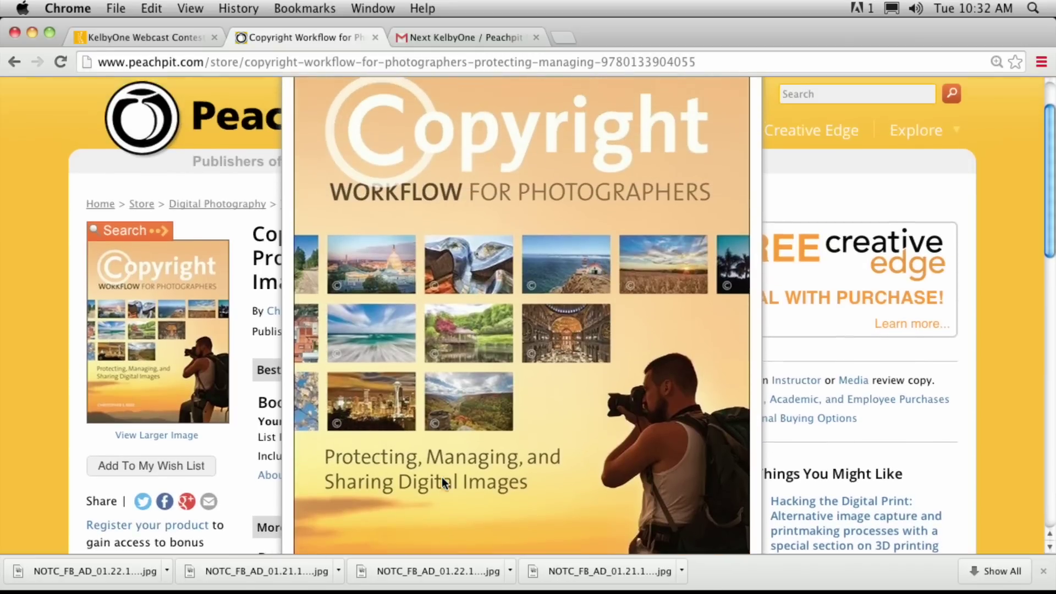
{"action": "scroll", "coordinate": [441, 477], "scroll_direction": "up", "scroll_amount": 2}
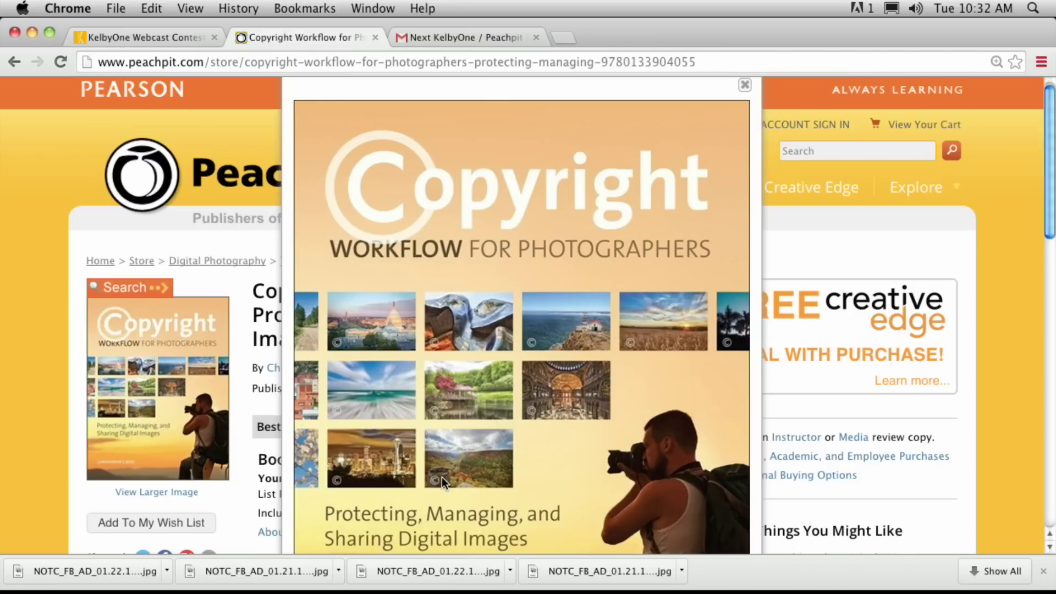